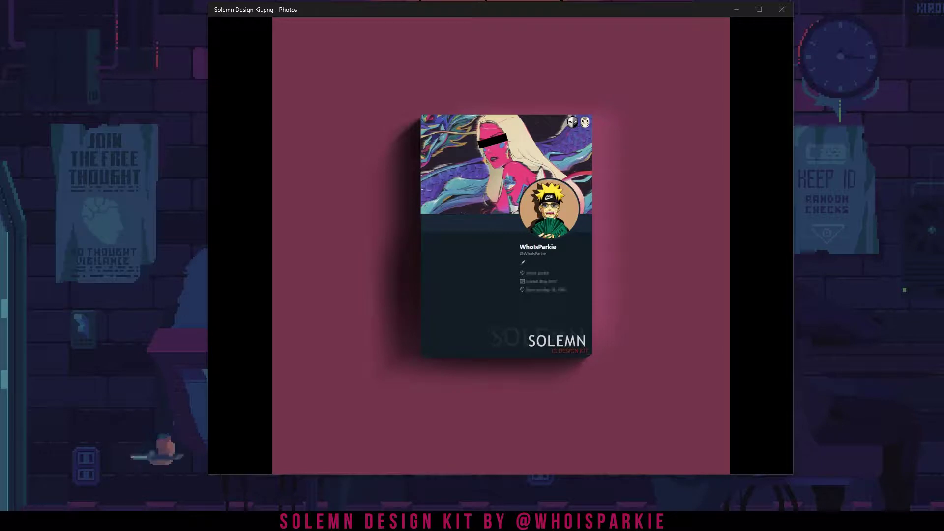
# Switch to the Solemn Design Kit folder and open its IG Story Template subfolder
pyautogui.click(583, 185)
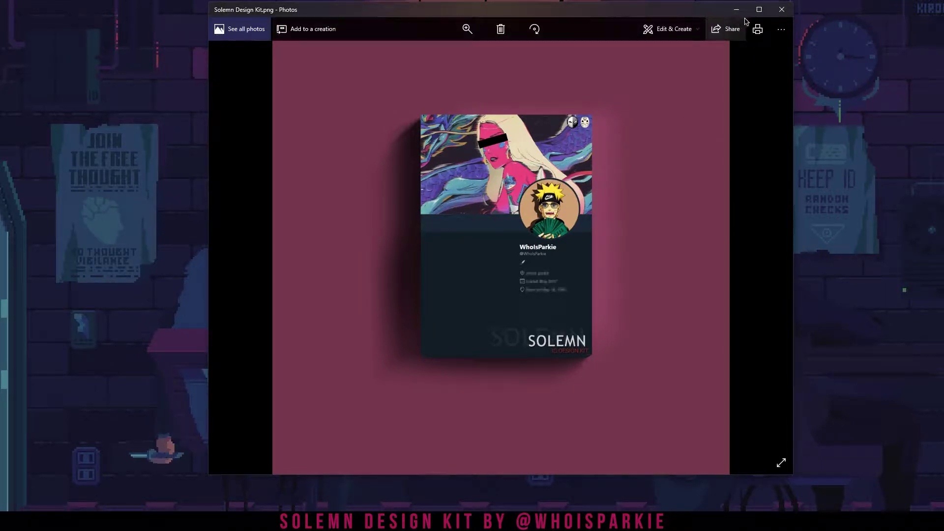
pyautogui.click(74, 521)
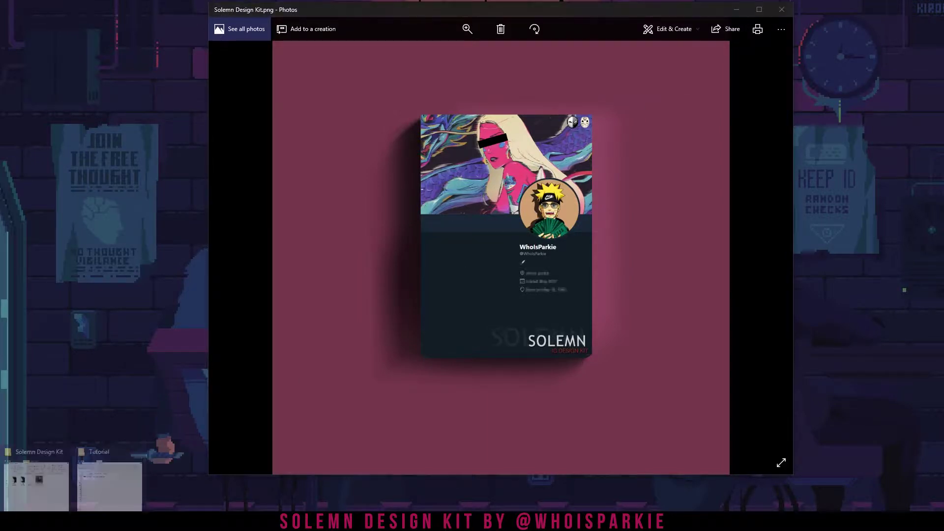
pyautogui.click(36, 494)
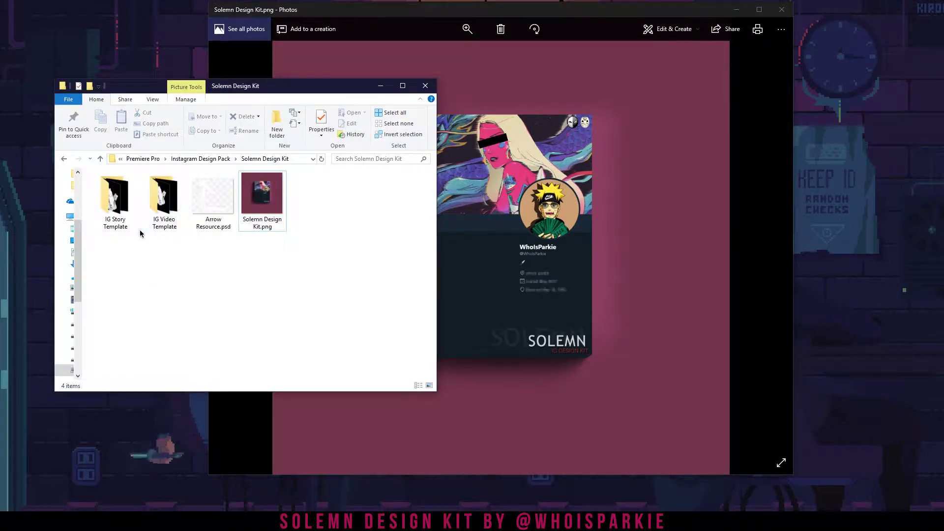
pyautogui.click(122, 223)
pyautogui.click(164, 207)
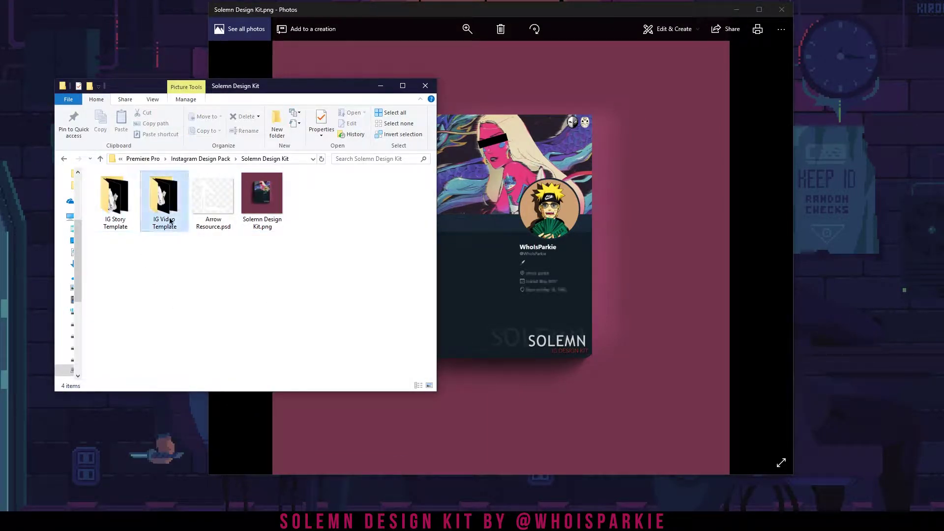
pyautogui.doubleClick(111, 197)
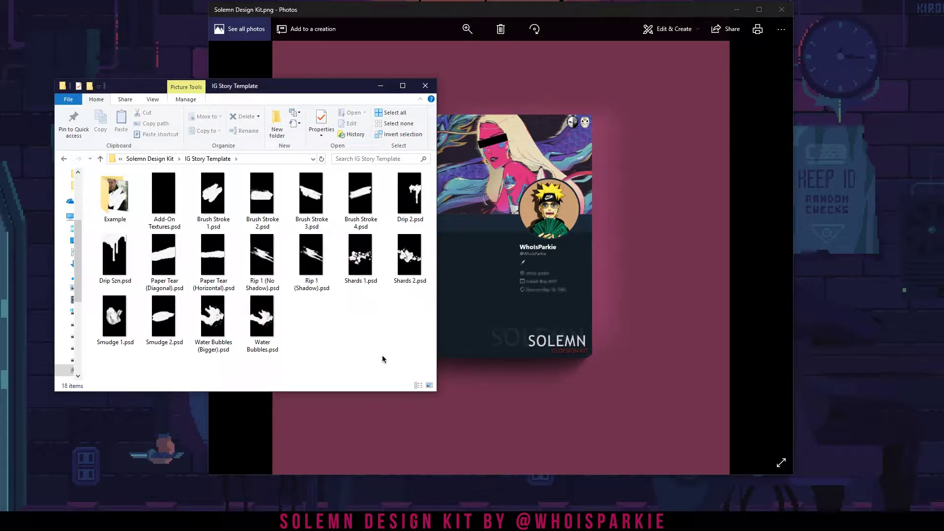
# Examine the story template PSD files, from Add-On Textures and the brush strokes through the drips to the paper tears
pyautogui.click(164, 211)
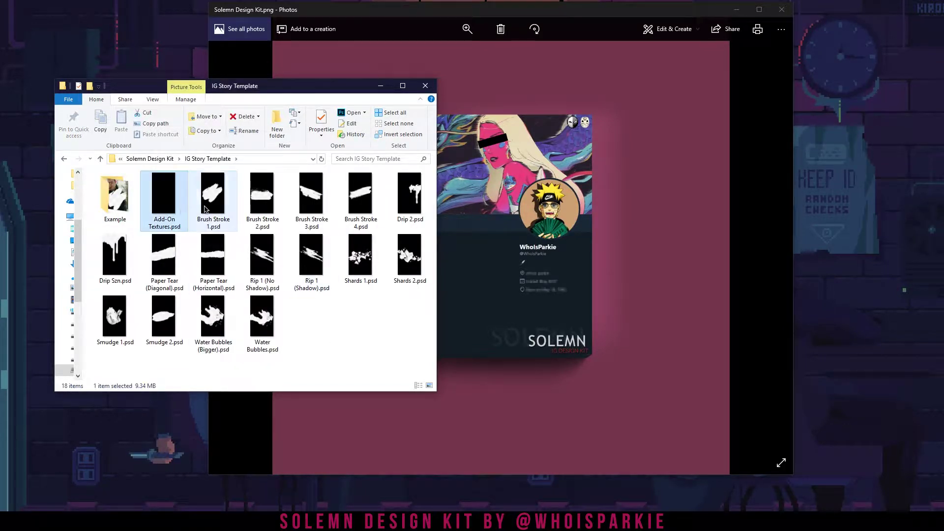
pyautogui.click(207, 206)
pyautogui.click(264, 206)
pyautogui.click(311, 201)
pyautogui.click(361, 201)
pyautogui.click(409, 202)
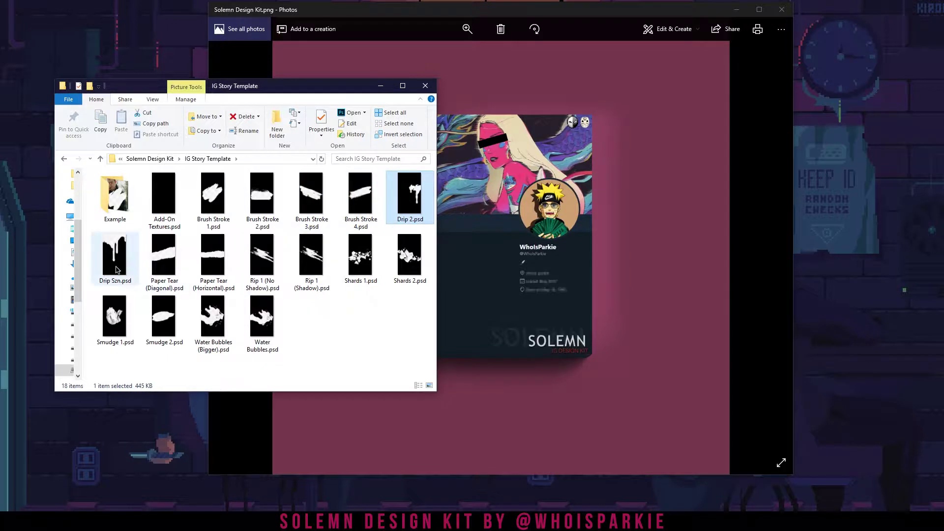
pyautogui.click(135, 275)
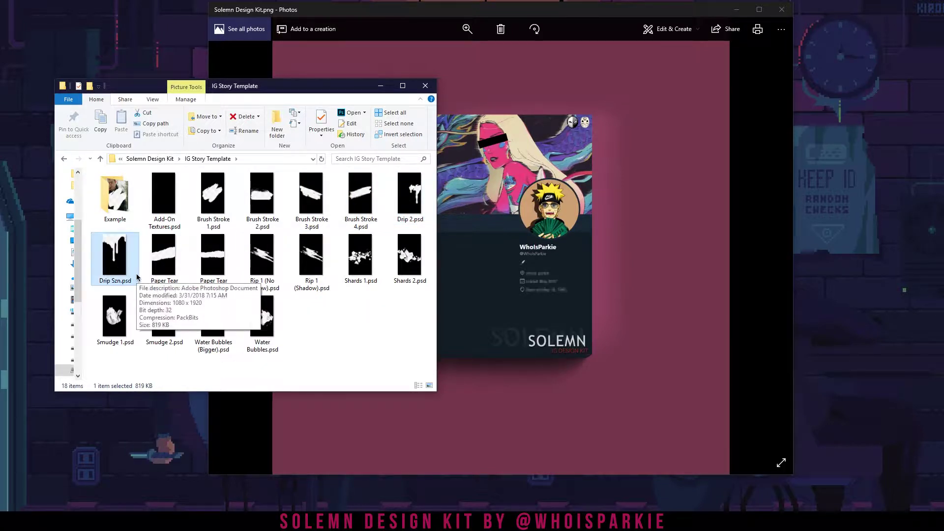
pyautogui.click(320, 315)
pyautogui.click(172, 276)
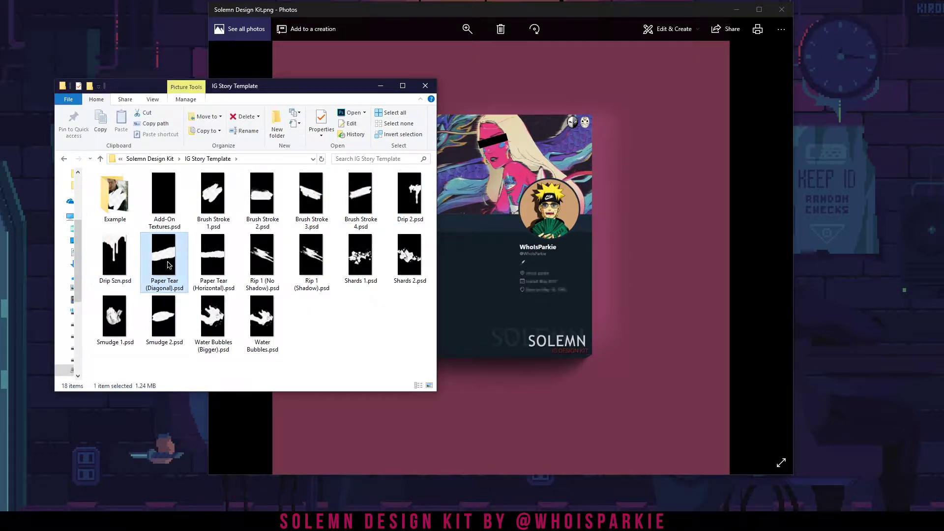
pyautogui.click(205, 263)
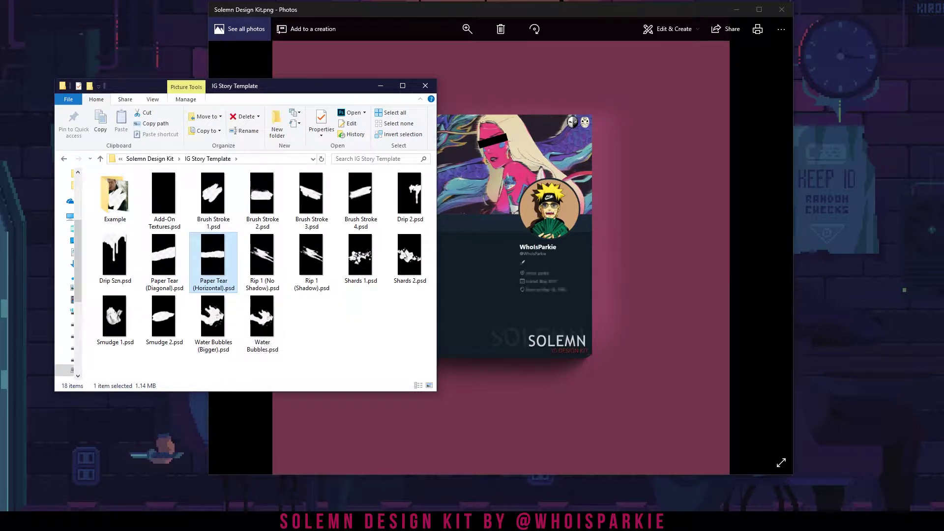
# Bring up the Tutorial folder and select the Oliver Francis - Gemini music video file
pyautogui.click(70, 522)
pyautogui.click(97, 494)
pyautogui.click(577, 179)
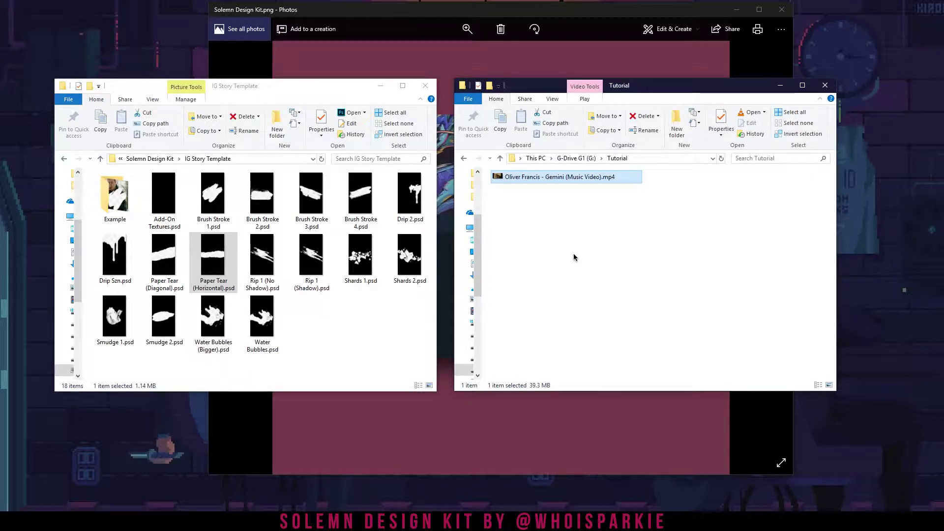
# Open Example (Brush Stroke 1).psd from the story template's Example folder in Photoshop
pyautogui.click(371, 318)
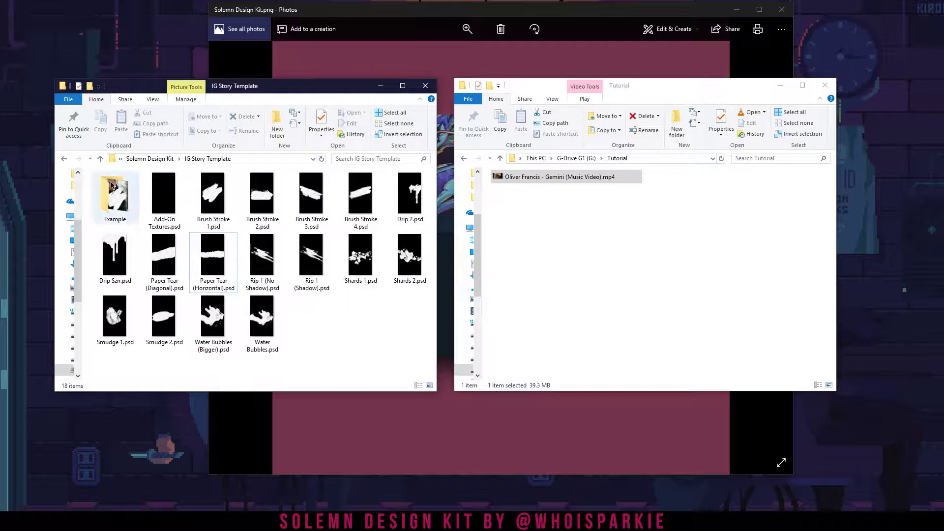
pyautogui.doubleClick(112, 185)
pyautogui.doubleClick(123, 226)
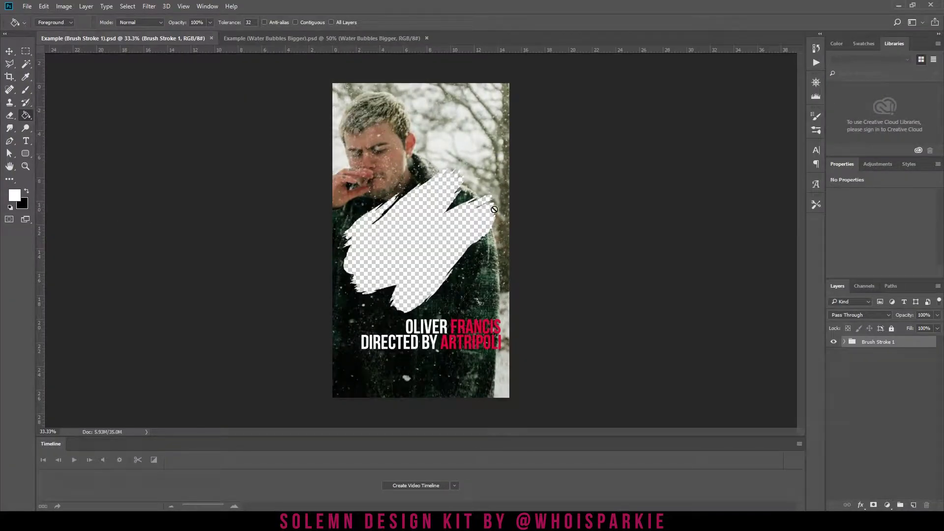
# Expand the Brush Stroke 1 group and examine its text layers, clipped photo layers and brush stroke base layer
pyautogui.click(844, 342)
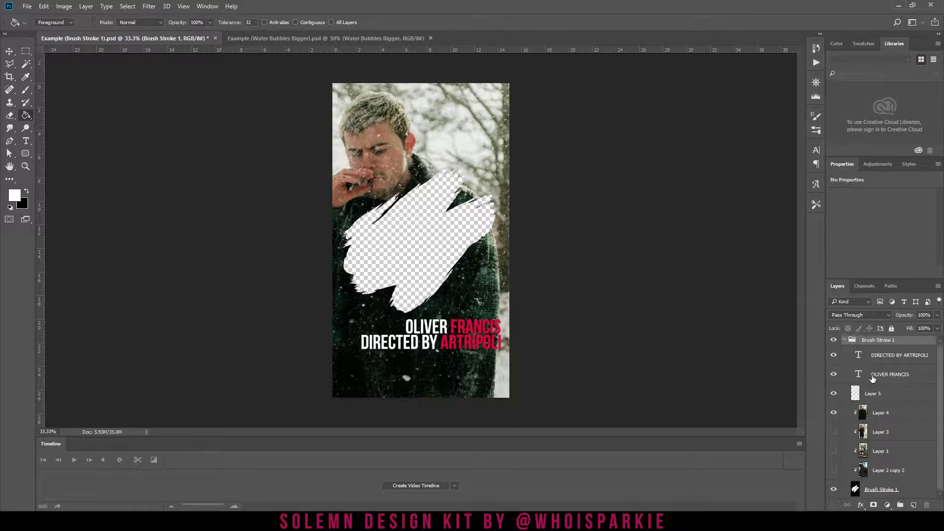
pyautogui.click(892, 393)
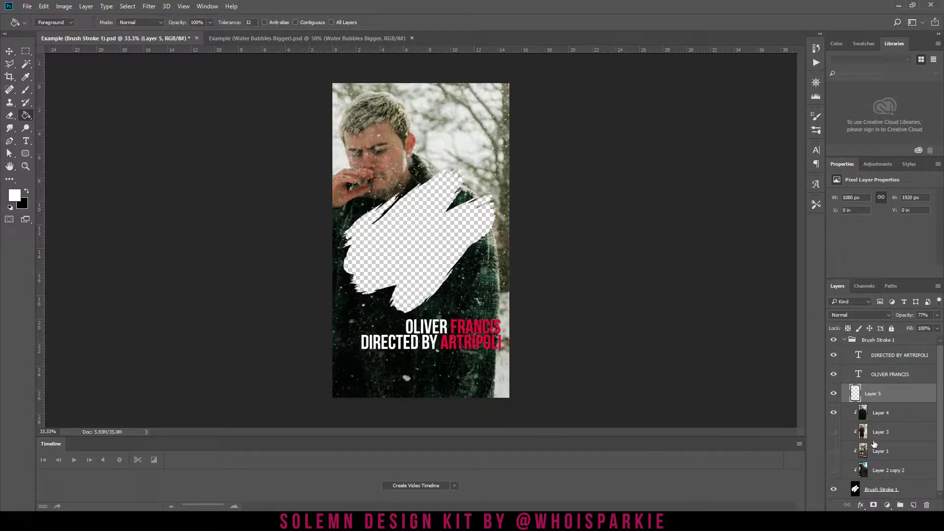
pyautogui.click(883, 415)
pyautogui.click(877, 471)
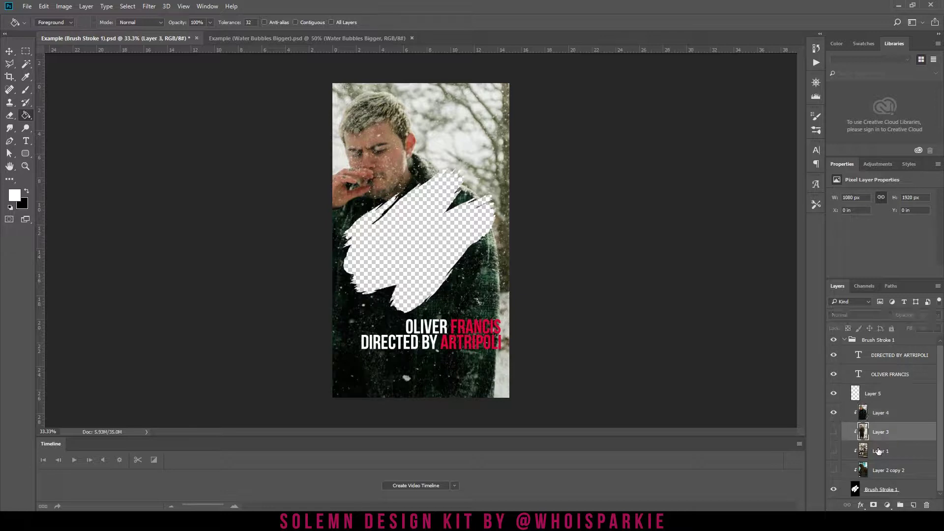
pyautogui.click(873, 488)
pyautogui.click(879, 471)
pyautogui.click(882, 451)
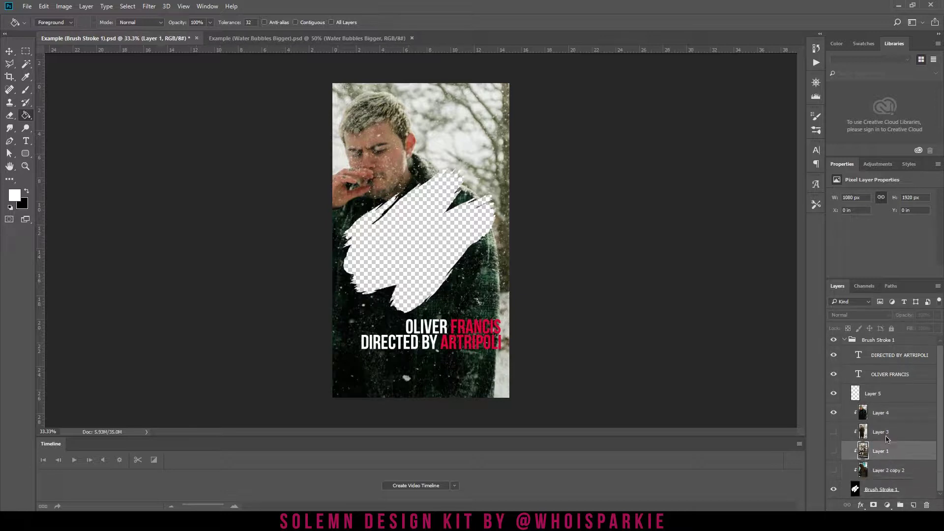
pyautogui.click(884, 433)
pyautogui.click(881, 416)
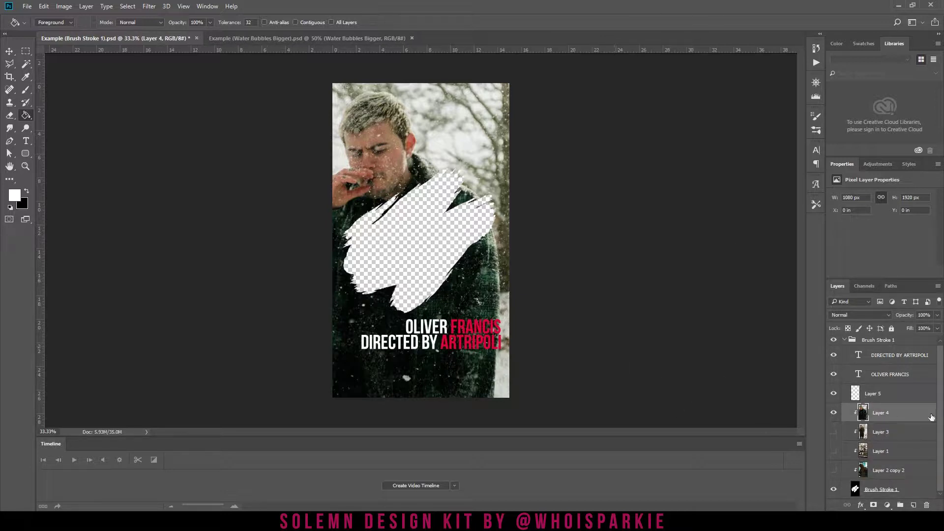
pyautogui.click(910, 394)
pyautogui.click(902, 374)
pyautogui.click(881, 360)
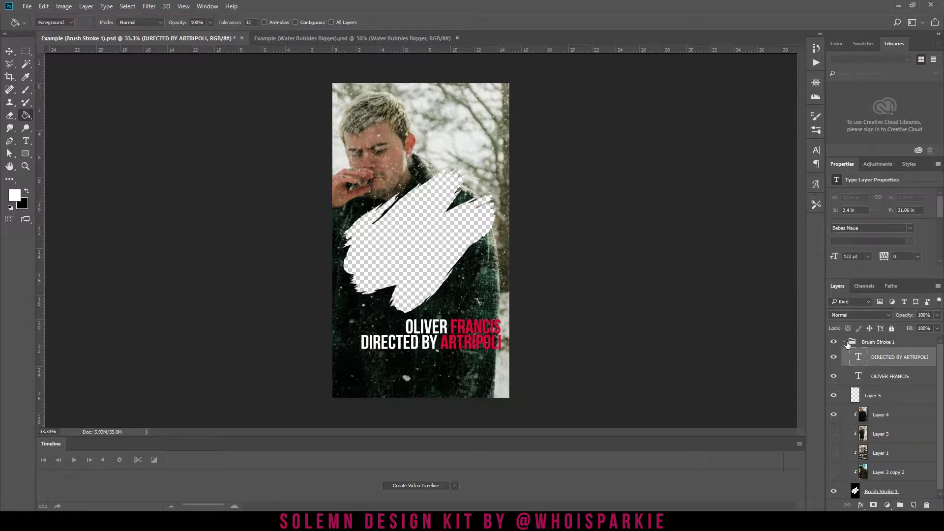
# Go back to the IG Story Template folder and open Rip 1 (Shadow).psd in Photoshop
pyautogui.click(39, 495)
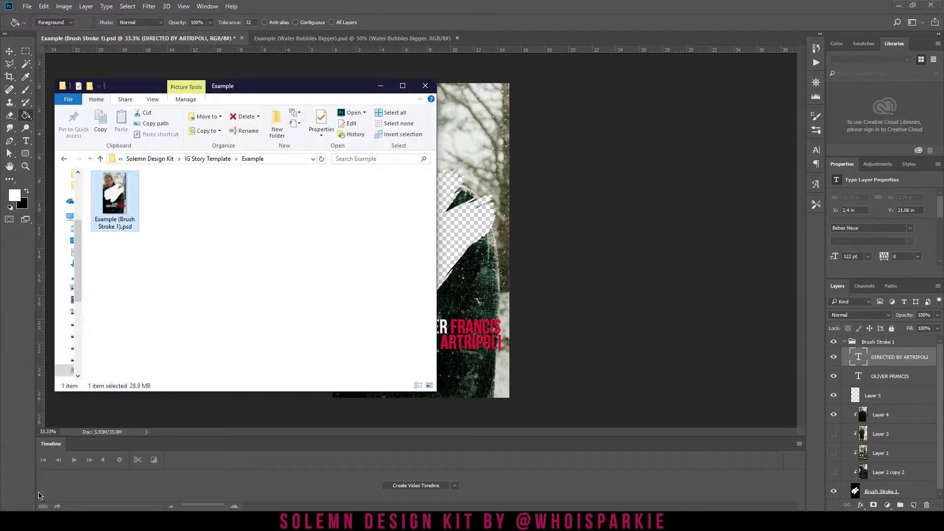
pyautogui.click(209, 158)
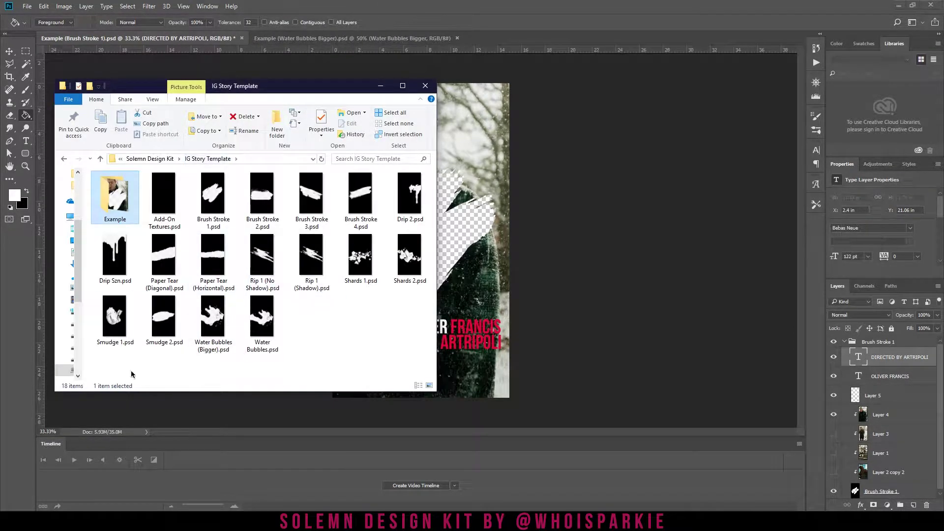
pyautogui.click(213, 199)
pyautogui.click(263, 255)
pyautogui.click(310, 286)
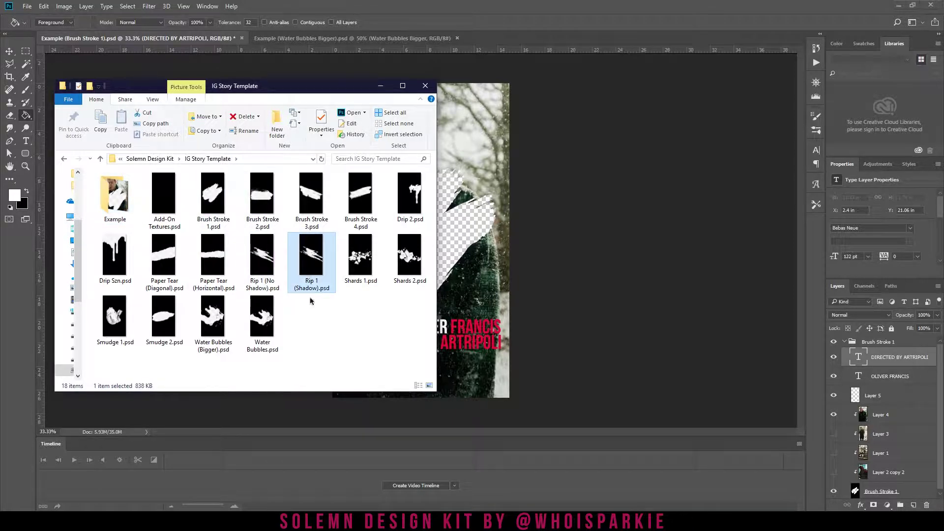
pyautogui.click(374, 338)
pyautogui.click(263, 270)
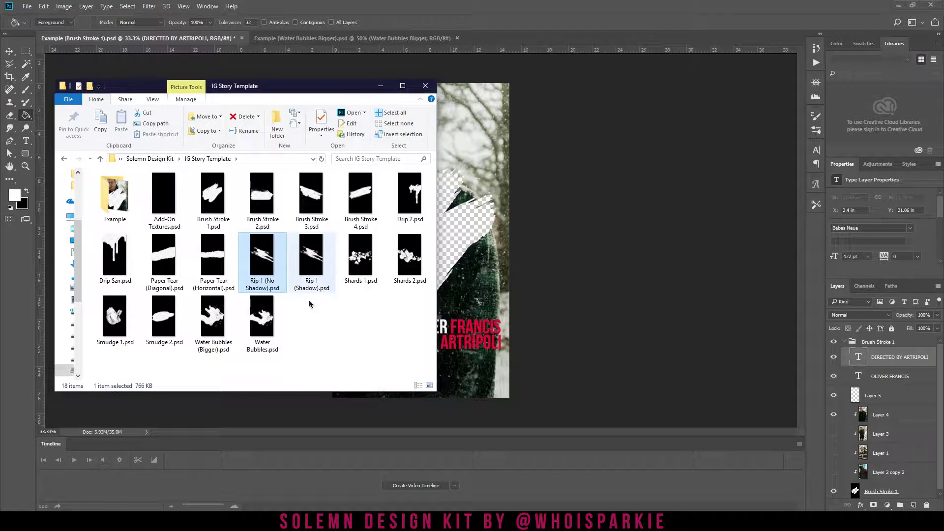
pyautogui.doubleClick(309, 272)
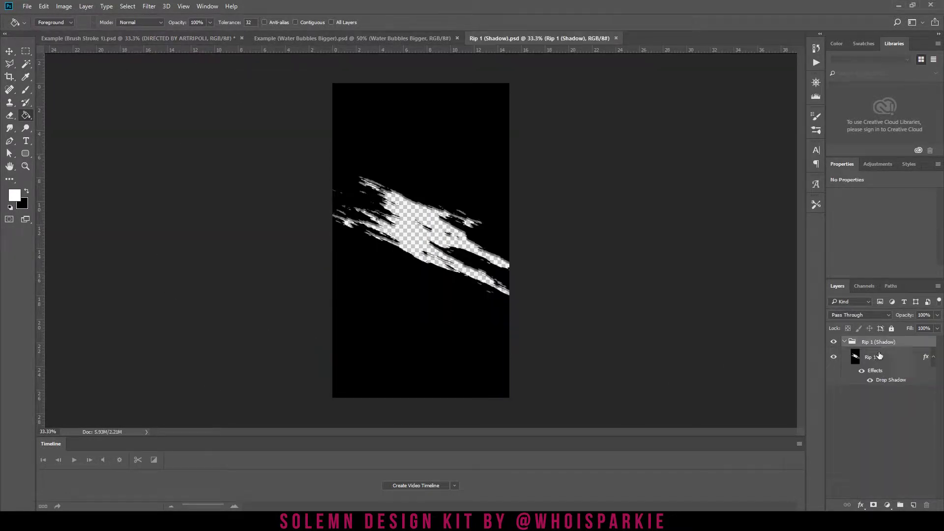
# Paste the copied portrait photo above the Rip 1 layer, then scale it to 193.5% and position it to cover the canvas
pyautogui.click(879, 356)
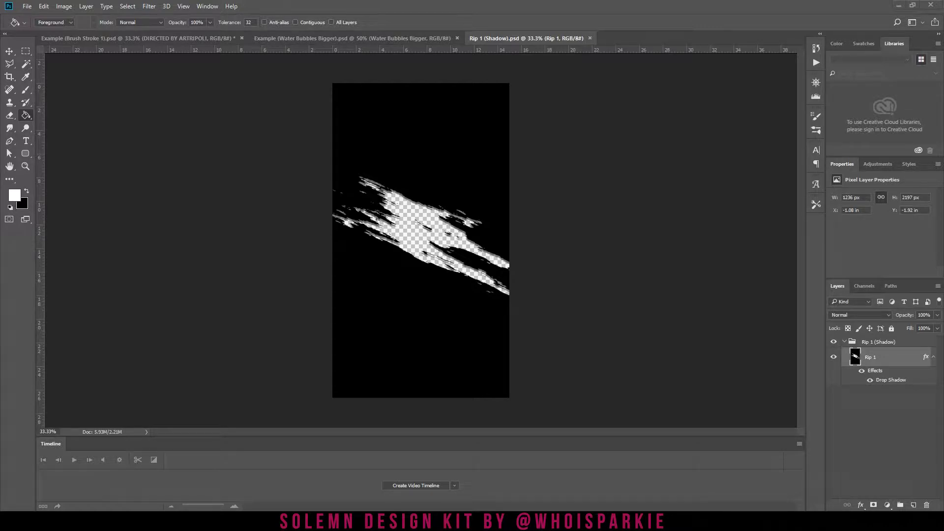
pyautogui.hotkey('ctrl', 'v')
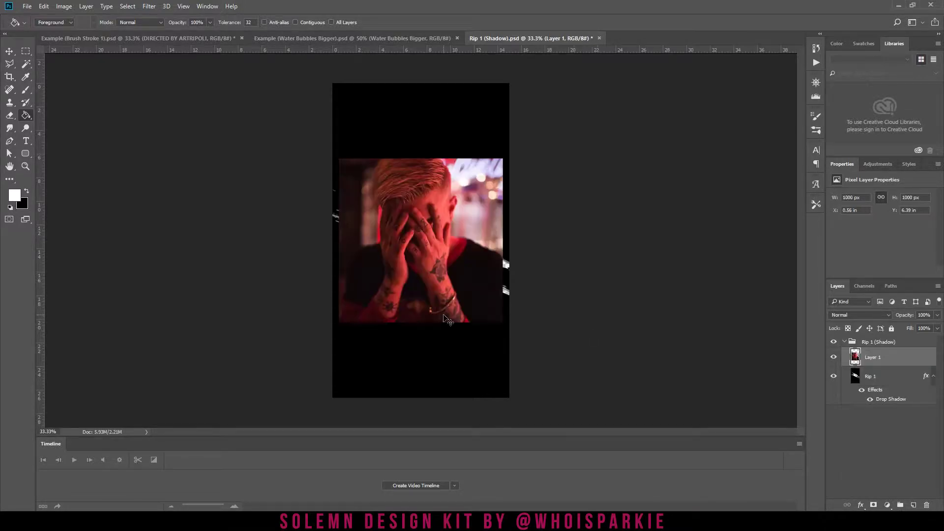
pyautogui.hotkey('ctrl', 't')
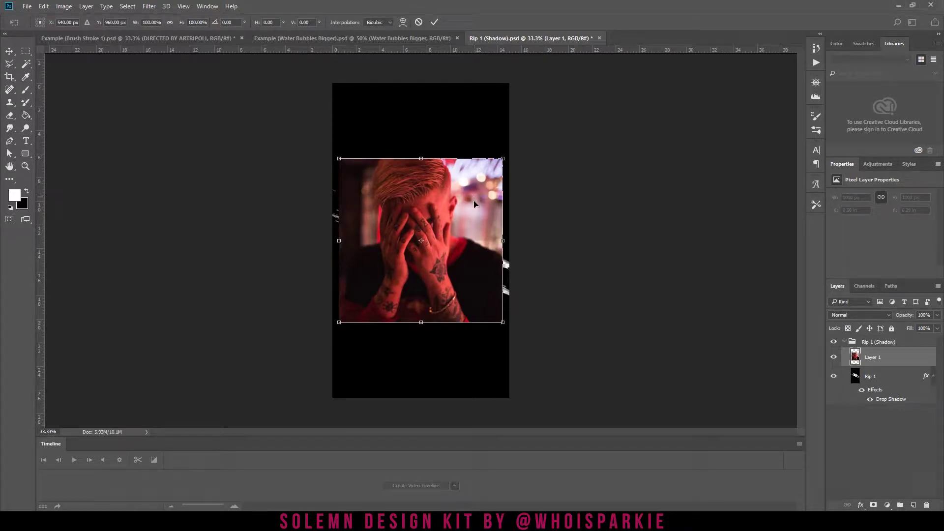
pyautogui.moveTo(452, 274); pyautogui.dragTo(446, 350)
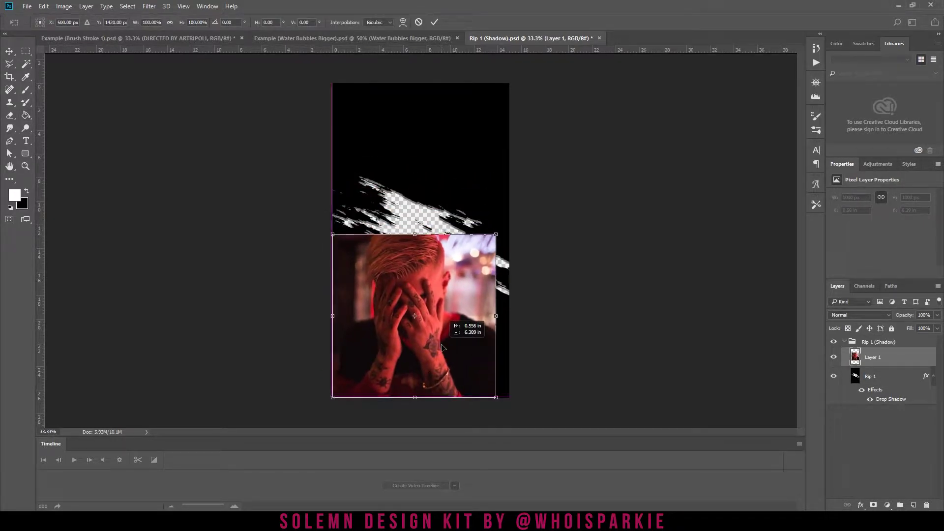
pyautogui.moveTo(495, 234); pyautogui.dragTo(647, 81)
pyautogui.moveTo(604, 178); pyautogui.dragTo(518, 179)
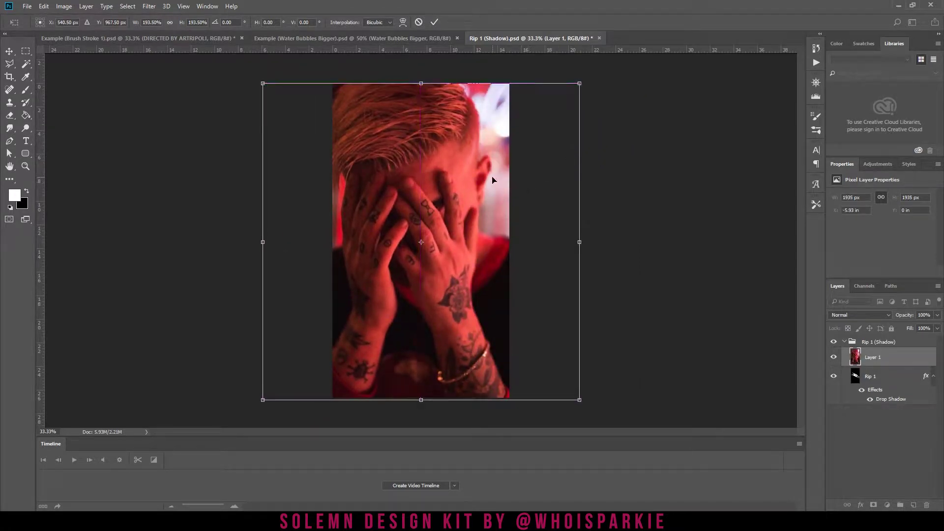
pyautogui.press('Return')
pyautogui.press('g')
pyautogui.moveTo(481, 270); pyautogui.dragTo(466, 264)
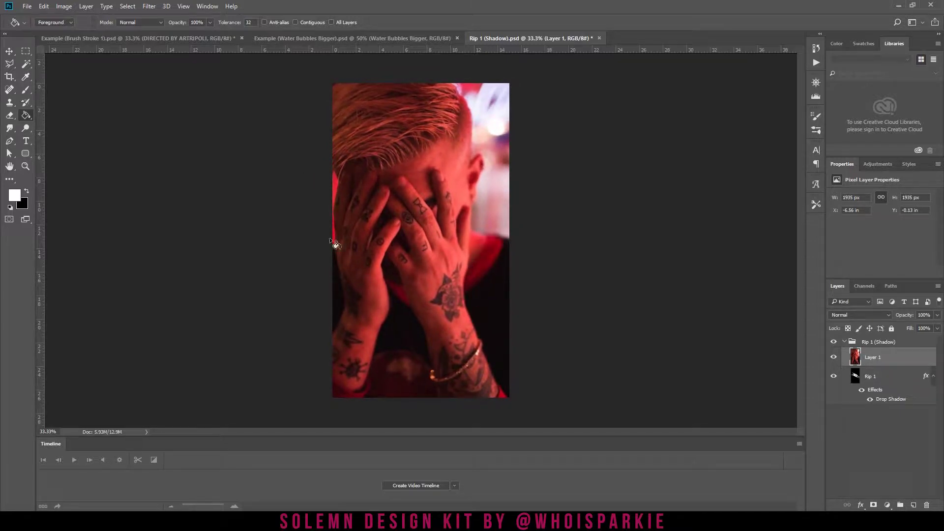
# Clip the pasted photo to the Rip 1 layer with a clipping mask
pyautogui.rightClick(869, 366)
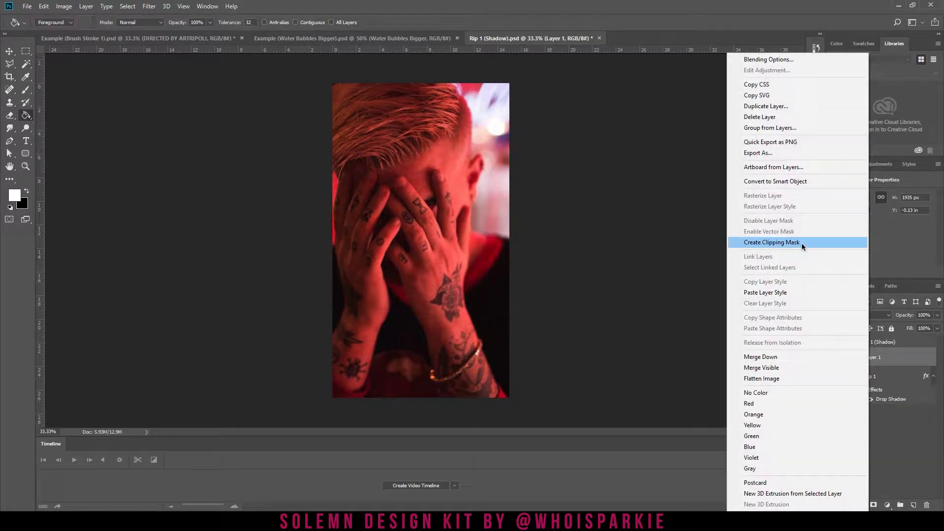
pyautogui.click(802, 243)
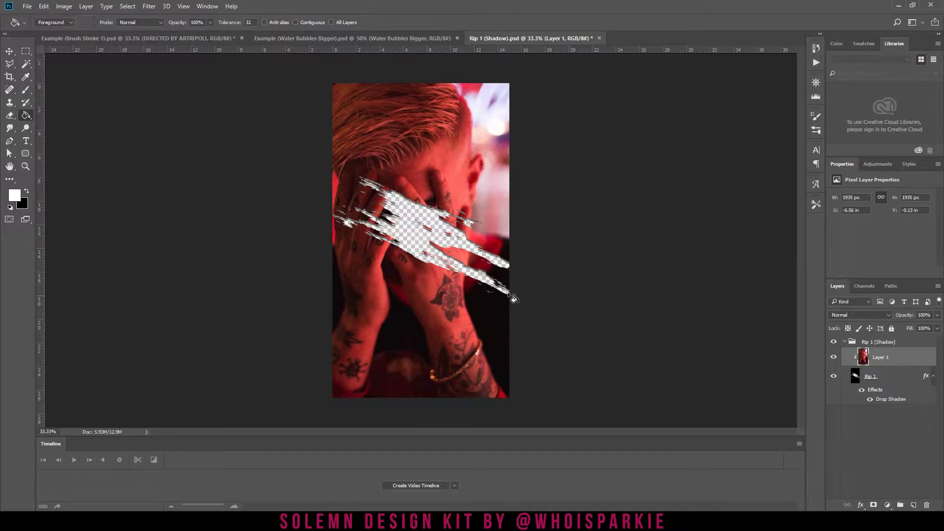
pyautogui.click(882, 396)
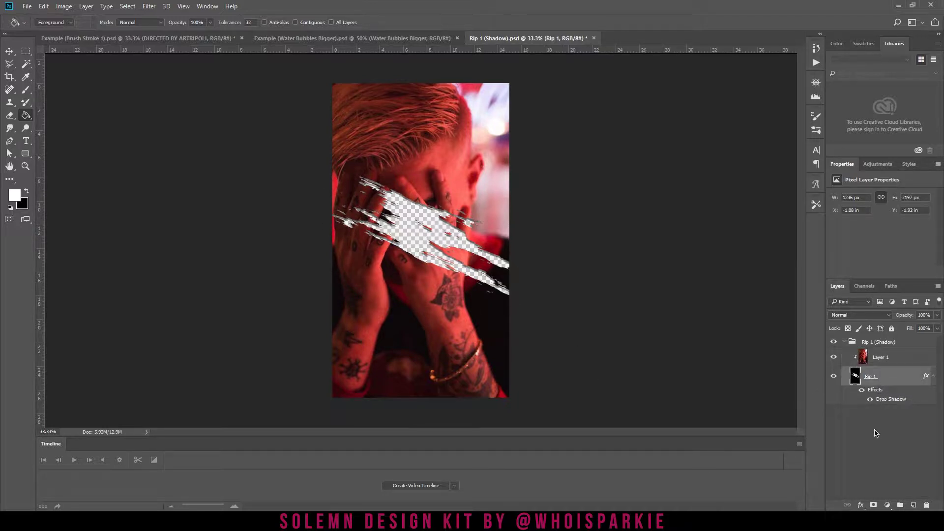
# Add the artist's name above the photo as white 122 pt Bebas Neue text and place it at the canvas's lower right
pyautogui.hotkey('ctrl', 'shift', 'alt', 'n')
pyautogui.press('t')
pyautogui.click(396, 347)
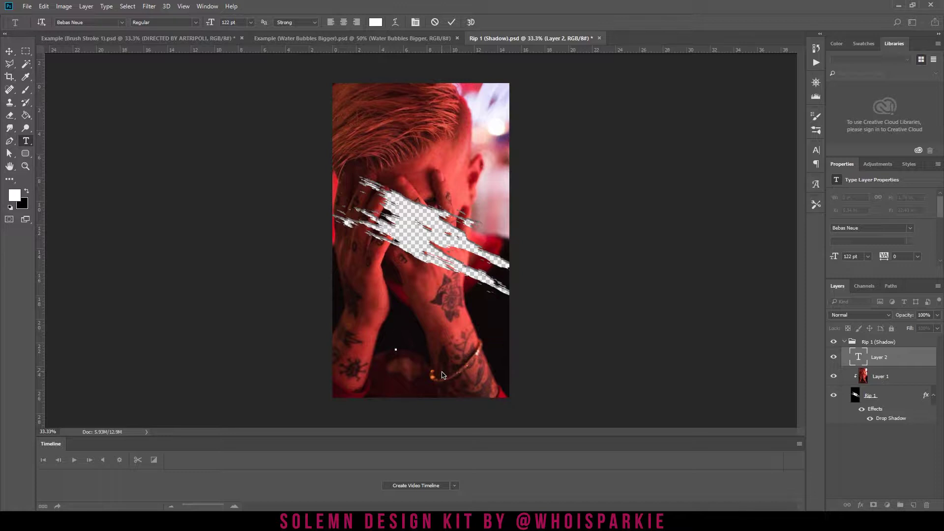
pyautogui.write('OLIVER')
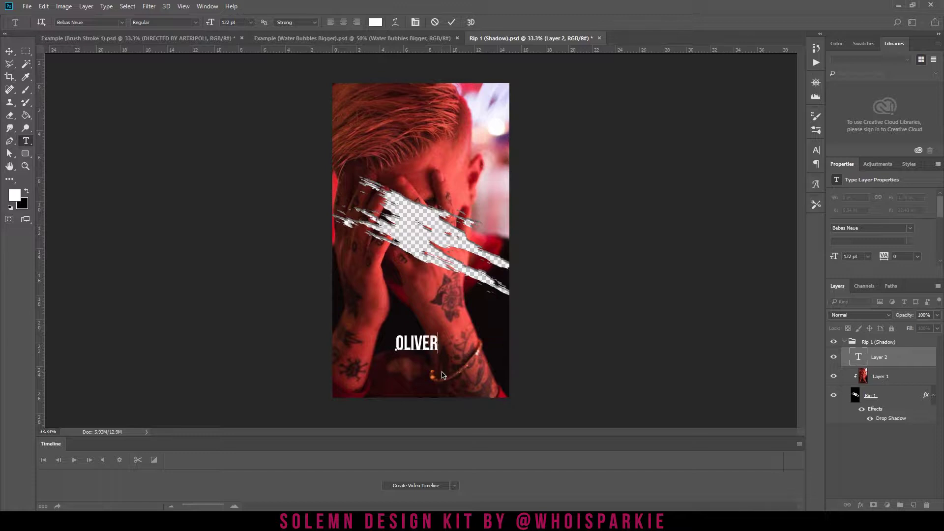
pyautogui.write(' FRANCIS')
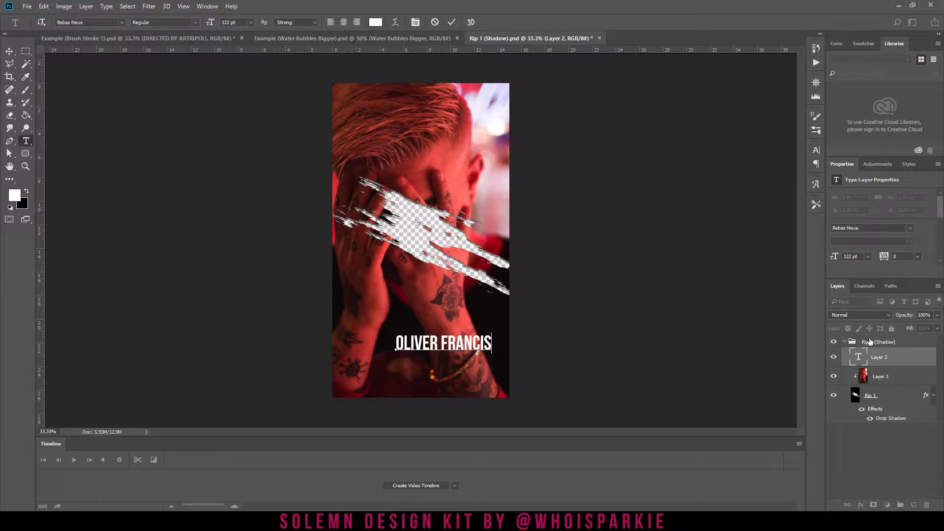
pyautogui.hotkey('ctrl', 'Return')
pyautogui.moveTo(474, 354); pyautogui.dragTo(486, 335)
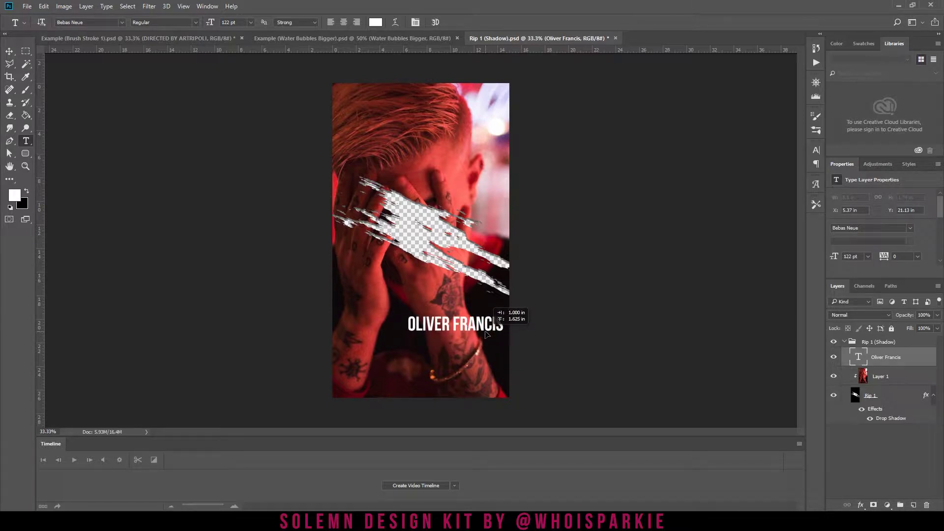
# Add the credit line "DIRECTED BY ARTRIPOLI" in 122 pt Bebas Neue and align it right beneath the artist's name
pyautogui.click(396, 356)
pyautogui.write('DIRECTED BY ARTRIPOLI')
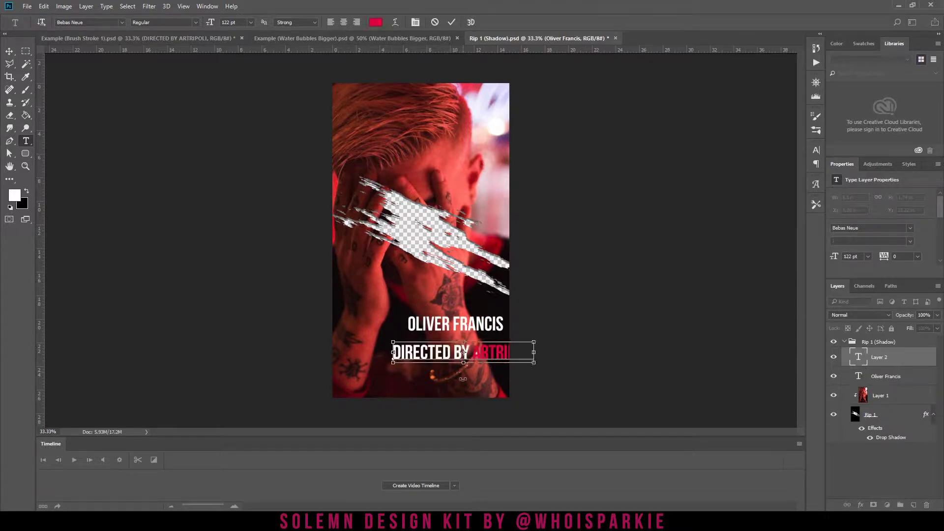
pyautogui.hotkey('ctrl', 'Return')
pyautogui.moveTo(507, 367); pyautogui.dragTo(504, 343)
# Set the credit line's text color to white (ffffff)
pyautogui.click(377, 22)
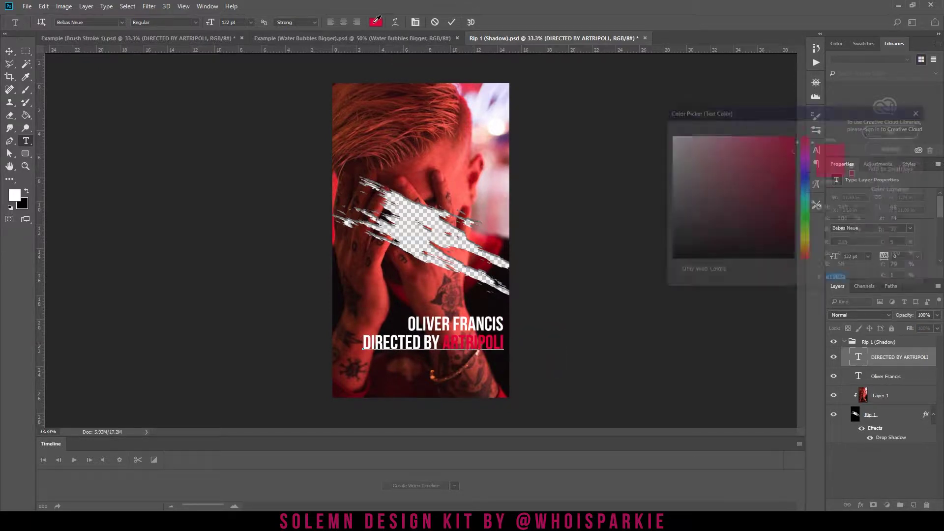
pyautogui.write('ffffff')
pyautogui.click(892, 130)
# Move the artist name and credit text layers together slightly up the canvas, then select only the credit layer
pyautogui.click(891, 368)
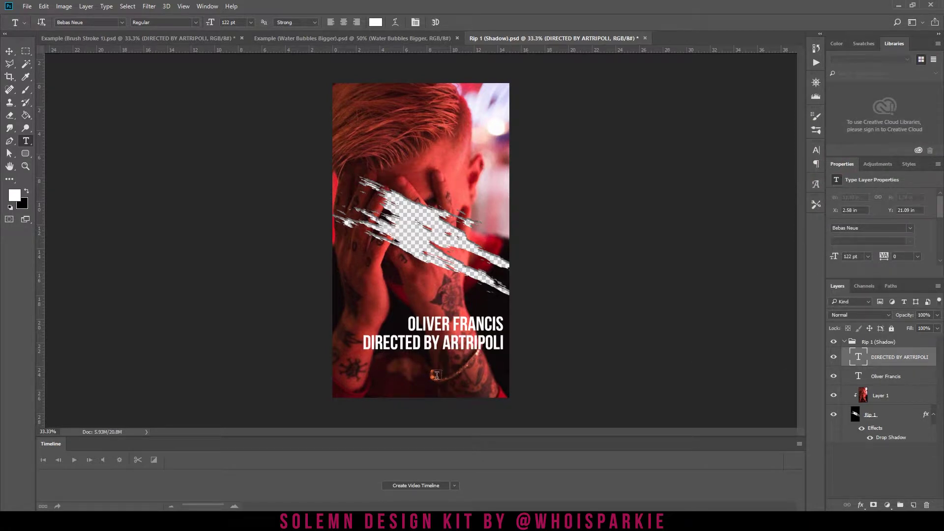
pyautogui.keyDown('shift'); pyautogui.click(896, 377); pyautogui.keyUp('shift')
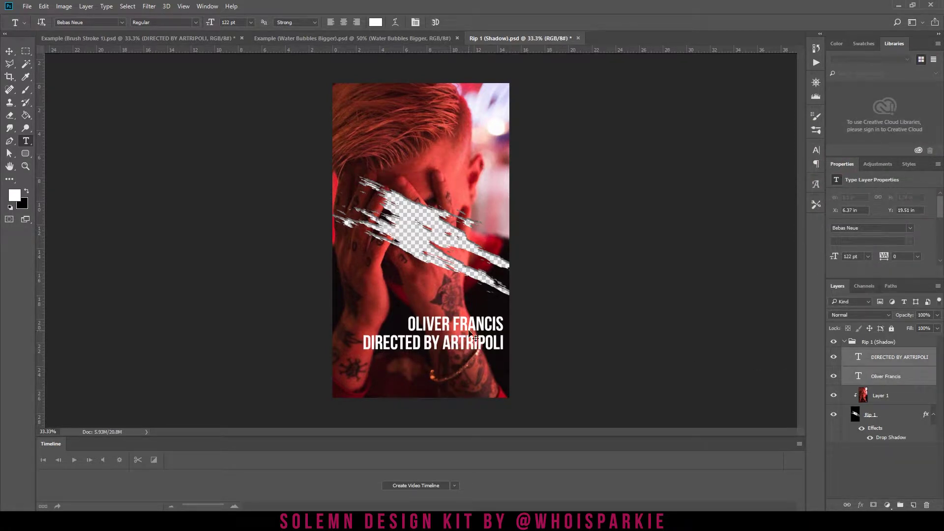
pyautogui.moveTo(480, 341); pyautogui.dragTo(459, 322)
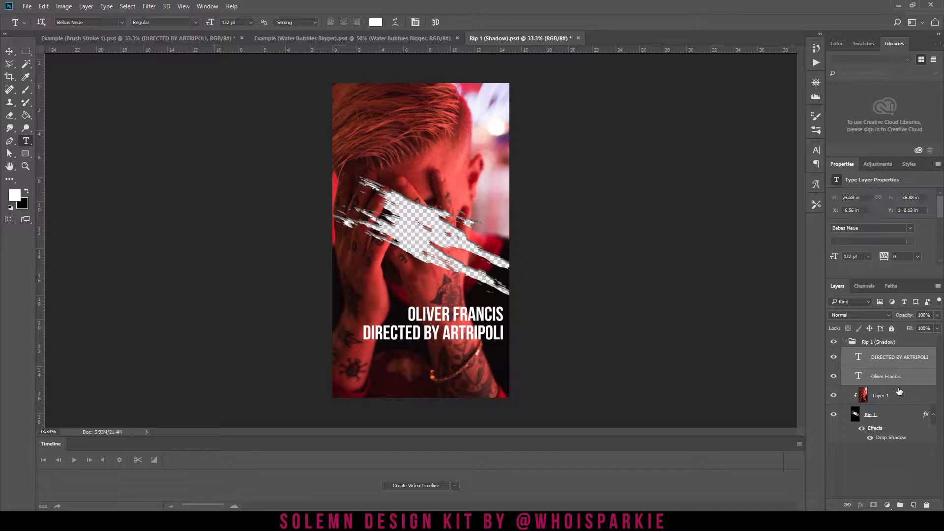
pyautogui.click(910, 357)
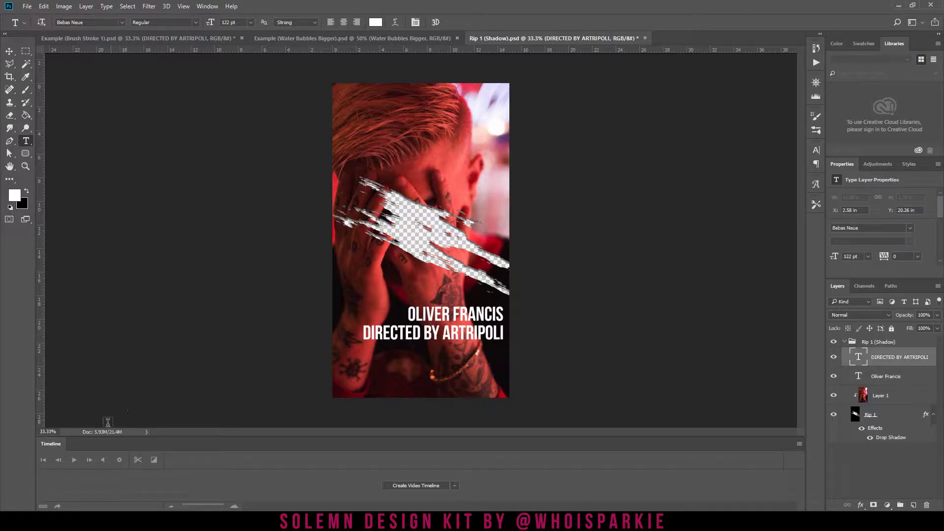
# Open Add-On Textures.psd in Photoshop from the Solemn Design Kit's IG Story Template folder
pyautogui.moveTo(58, 521)
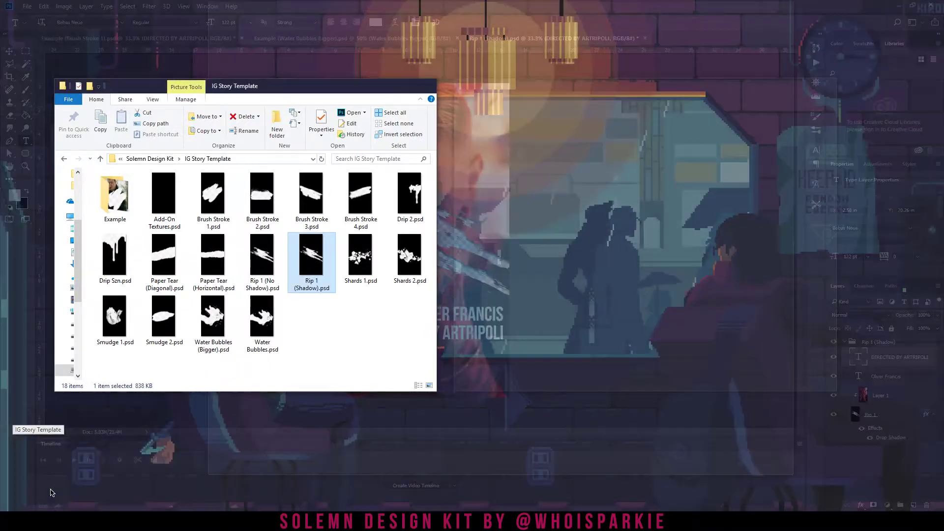
pyautogui.click(52, 489)
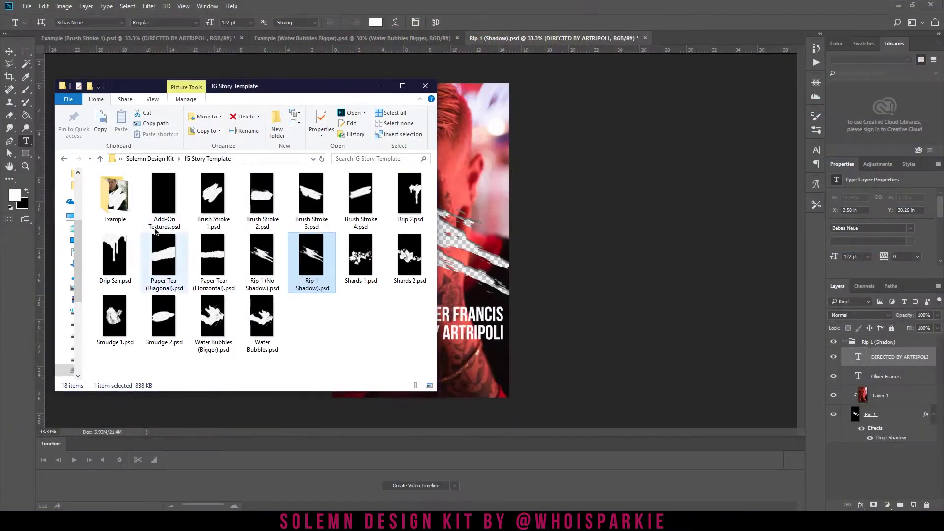
pyautogui.click(167, 159)
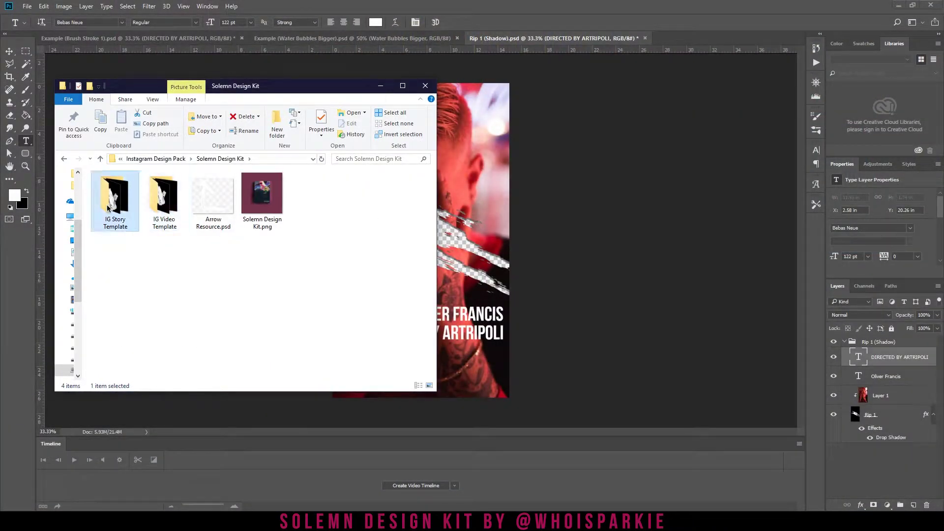
pyautogui.doubleClick(132, 204)
pyautogui.click(167, 206)
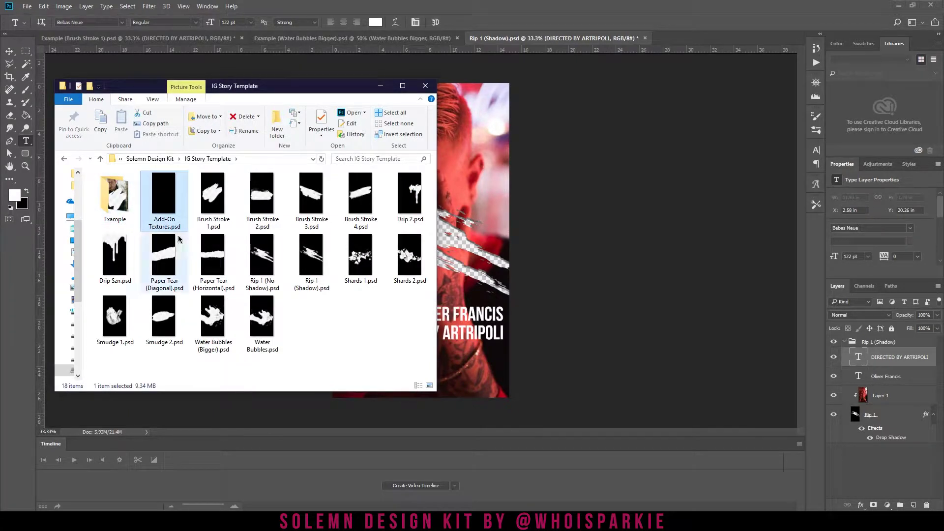
pyautogui.doubleClick(165, 197)
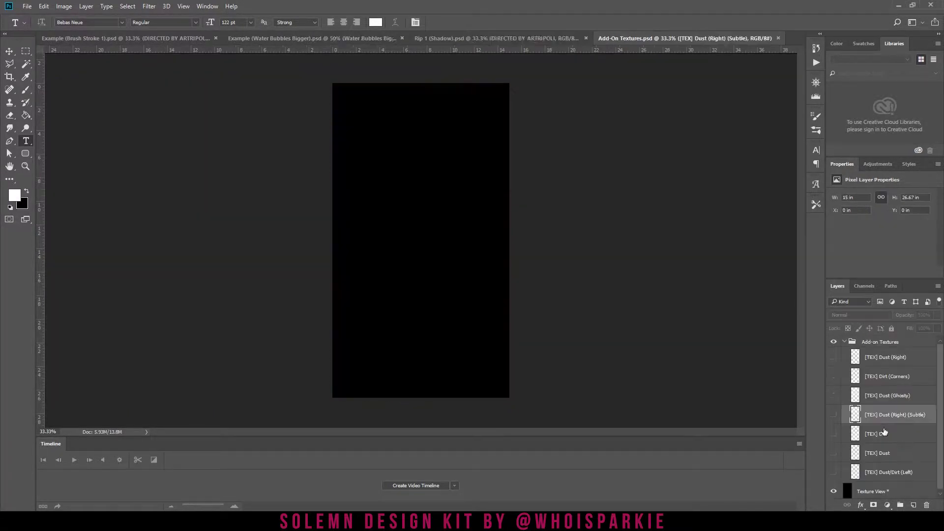
# Preview the dust and dirt textures in the Add-on Textures group by showing and hiding them one at a time
pyautogui.click(833, 357)
pyautogui.click(834, 377)
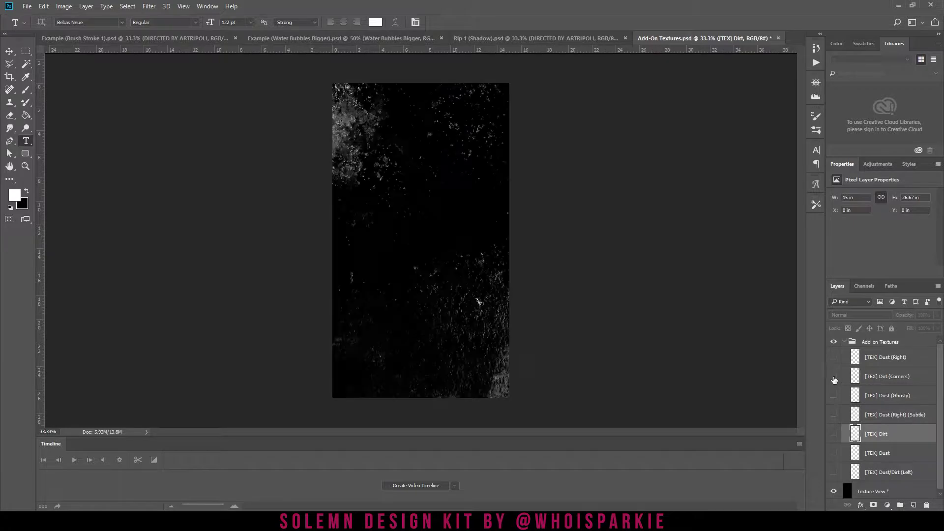
pyautogui.click(834, 378)
pyautogui.click(835, 396)
pyautogui.click(835, 397)
pyautogui.click(836, 416)
pyautogui.click(835, 417)
pyautogui.click(835, 432)
pyautogui.click(835, 435)
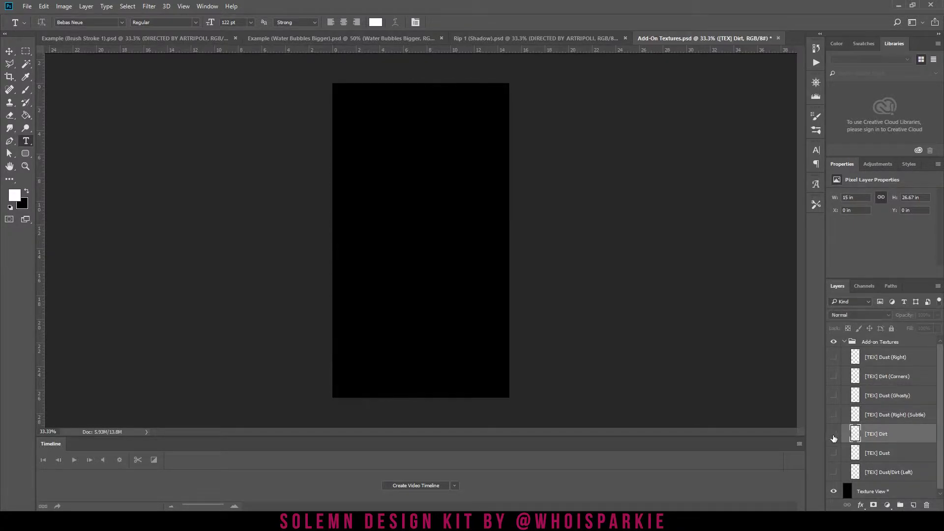
pyautogui.click(833, 452)
pyautogui.click(833, 452)
pyautogui.click(836, 471)
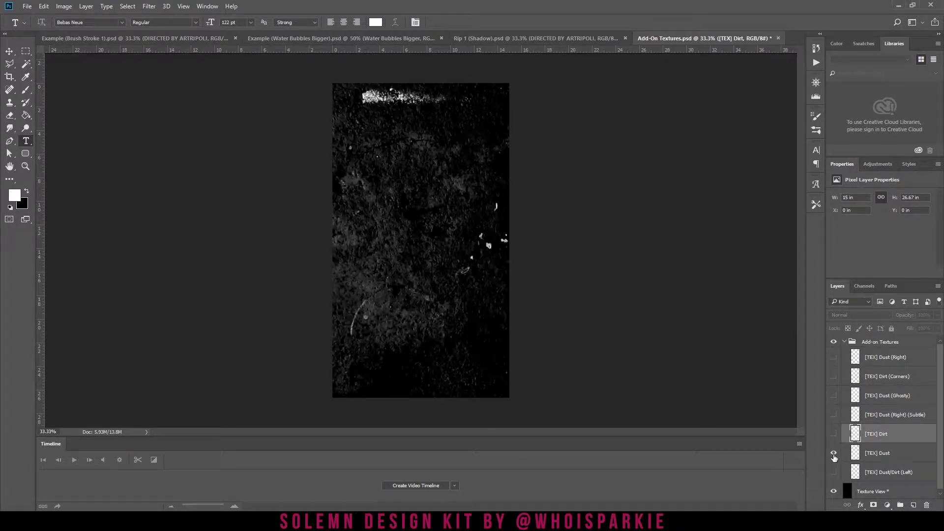
pyautogui.click(834, 452)
pyautogui.click(834, 473)
pyautogui.click(834, 472)
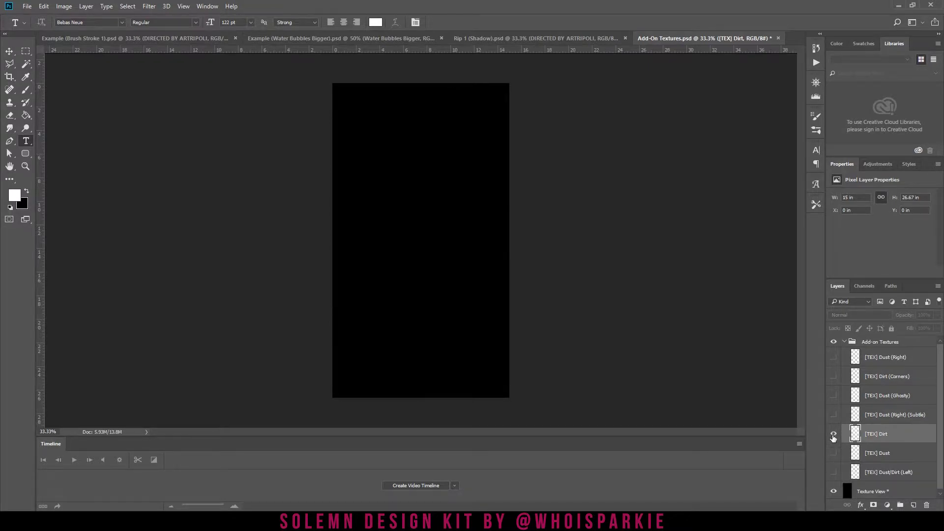
pyautogui.click(833, 434)
pyautogui.click(833, 434)
pyautogui.click(836, 416)
pyautogui.click(834, 415)
pyautogui.click(833, 396)
pyautogui.click(834, 395)
# Copy the [TEX] Dirt (Corners) texture onto the top of the Rip 1 (Shadow) design and set its opacity to 56%
pyautogui.click(834, 376)
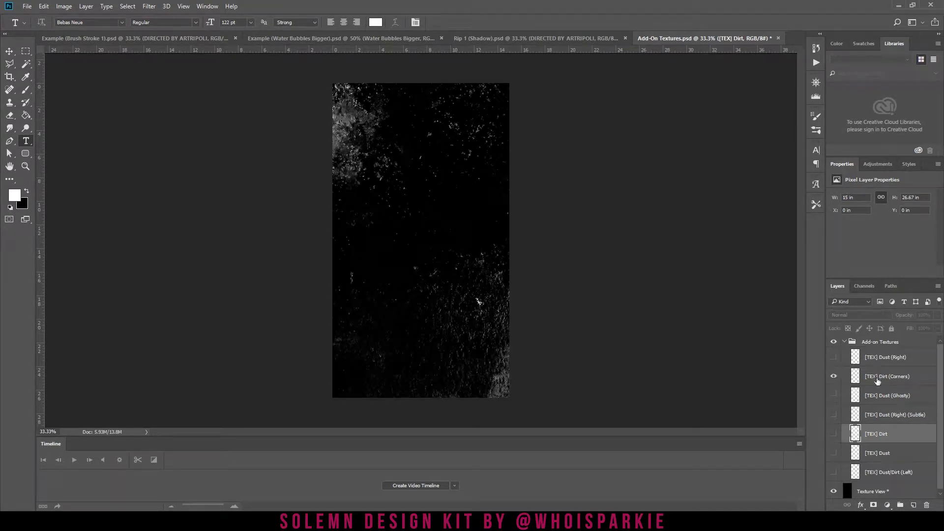
pyautogui.click(873, 382)
pyautogui.keyDown('ctrl'); pyautogui.click(858, 381); pyautogui.keyUp('ctrl')
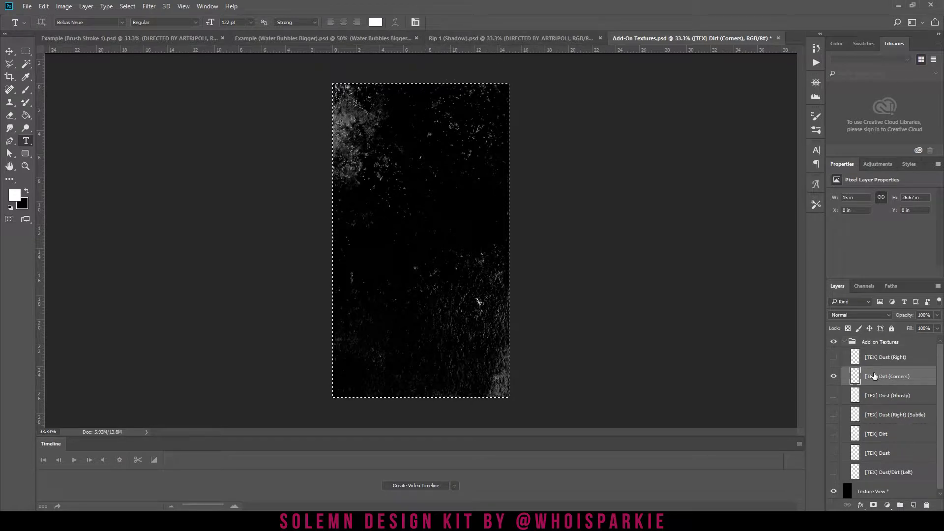
pyautogui.click(492, 39)
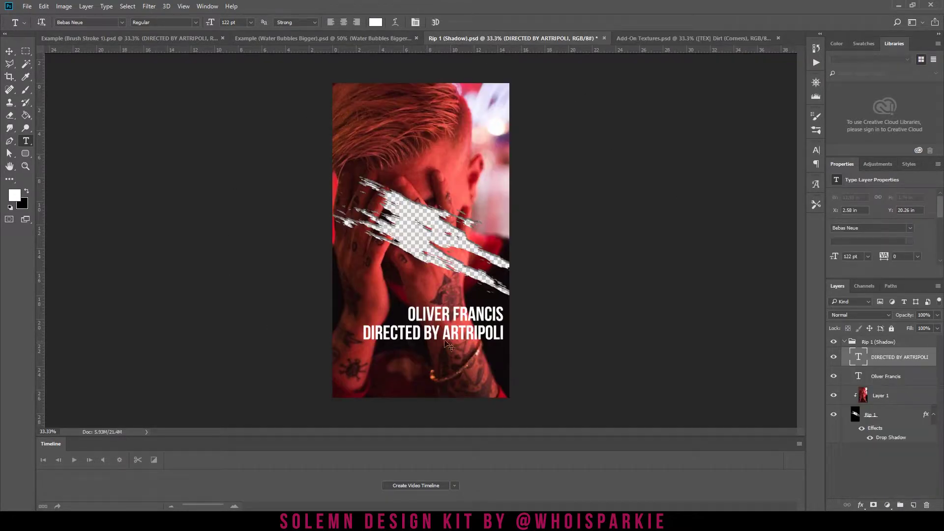
pyautogui.moveTo(448, 345); pyautogui.dragTo(639, 362)
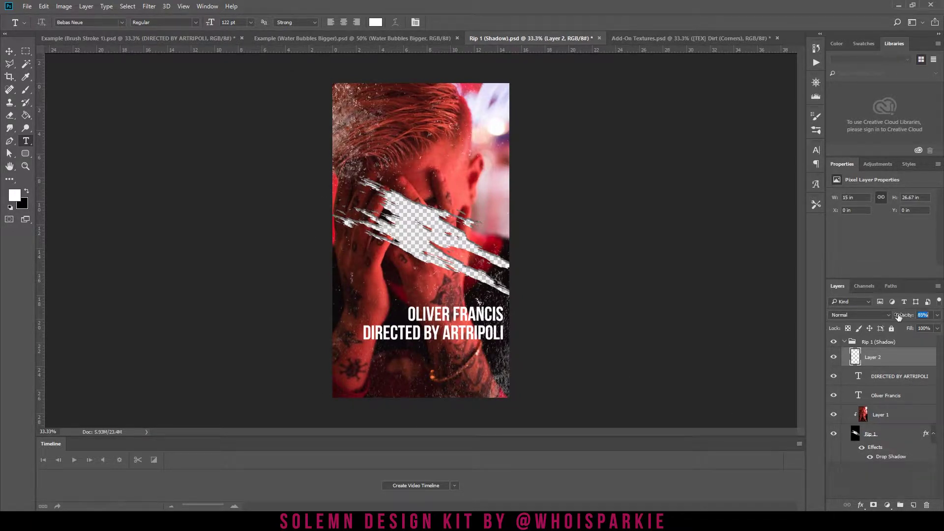
pyautogui.moveTo(884, 315)
pyautogui.mouseDown()
pyautogui.moveTo(869, 318)
pyautogui.moveTo(883, 318)
pyautogui.mouseUp()
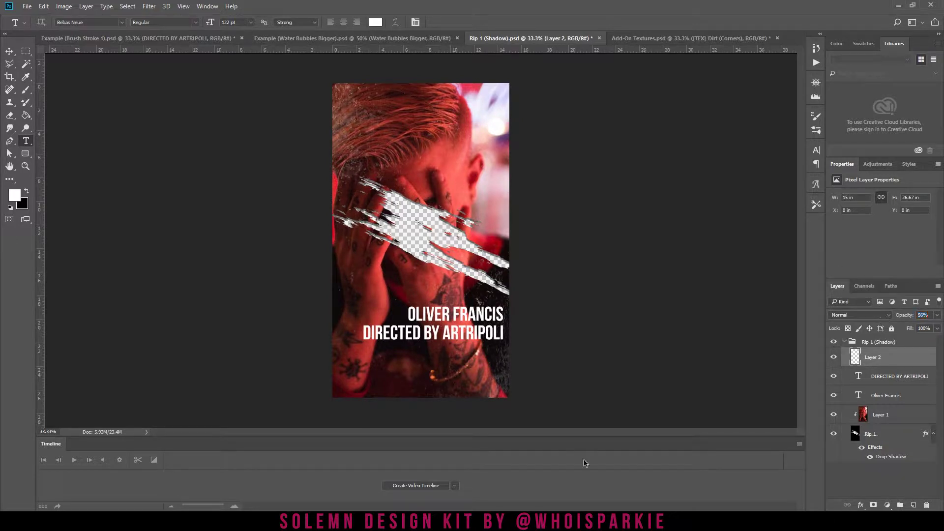
pyautogui.click(888, 382)
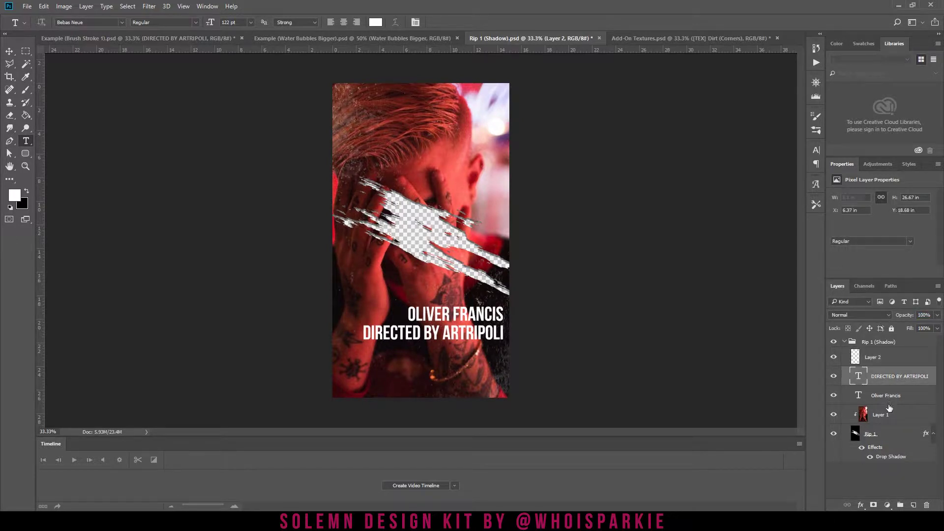
pyautogui.click(889, 401)
pyautogui.click(889, 418)
pyautogui.click(887, 434)
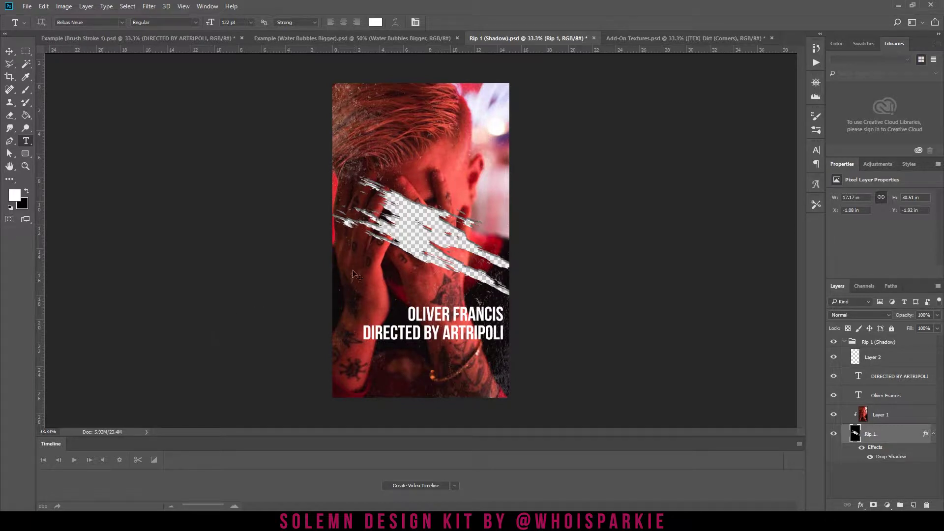
# Save Rip 1 (Shadow).psd and check its updated thumbnail in the IG Story Template folder
pyautogui.hotkey('ctrl', 's')
pyautogui.moveTo(73, 521)
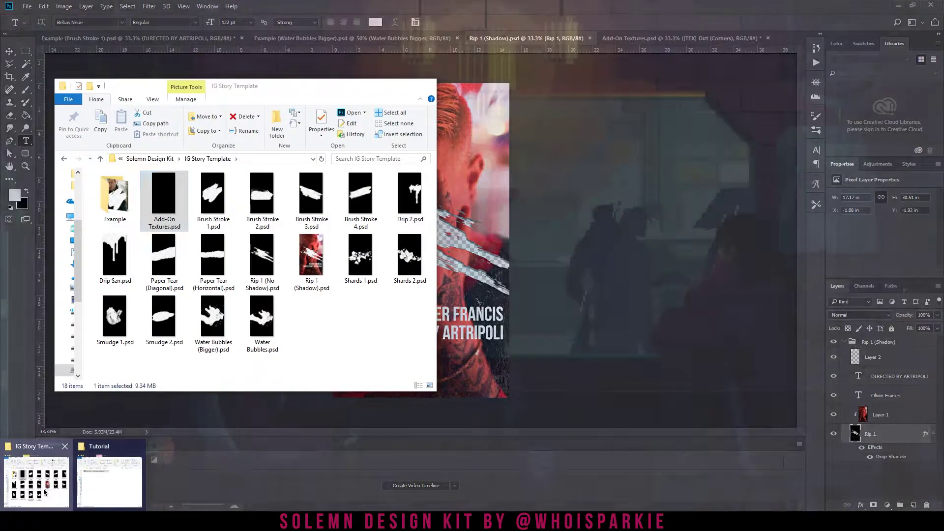
pyautogui.click(37, 482)
pyautogui.click(298, 280)
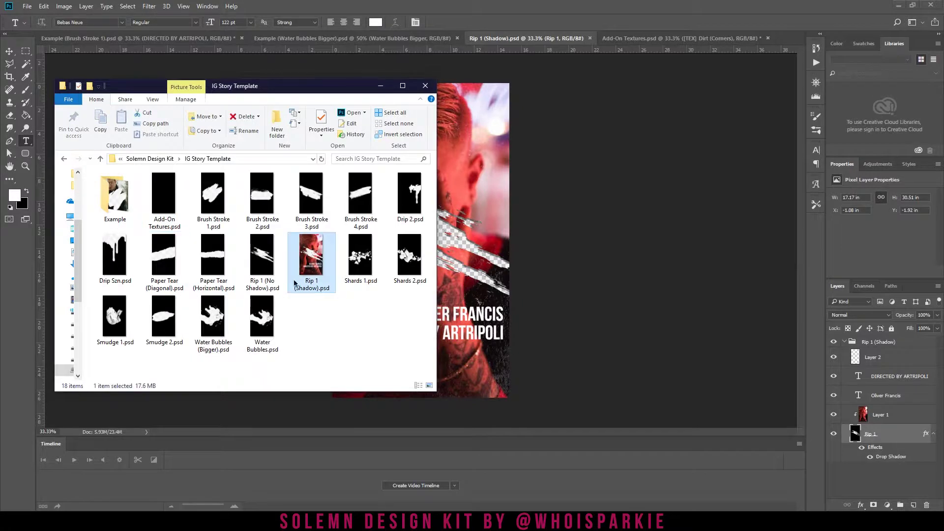
pyautogui.click(340, 311)
pyautogui.click(315, 259)
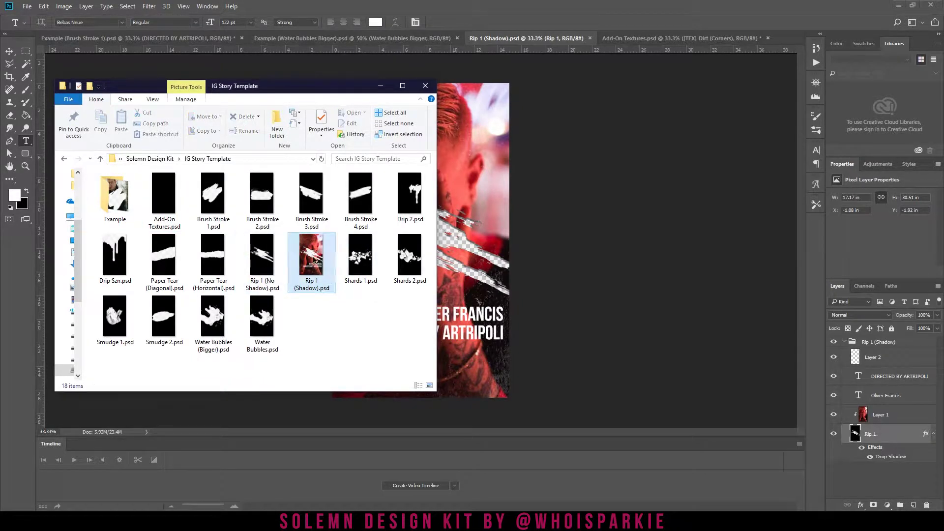
pyautogui.click(329, 310)
pyautogui.click(316, 350)
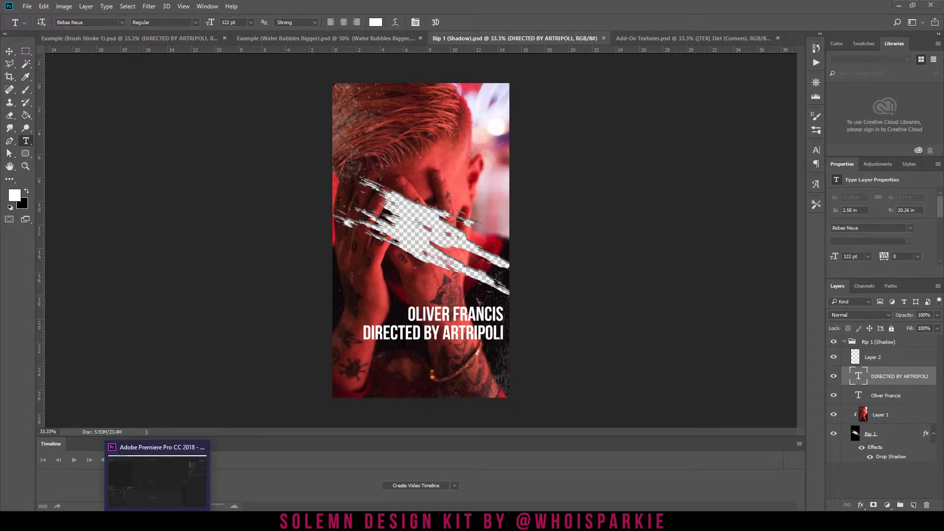
# Switch to Premiere Pro and import Rip 1 (Shadow).psd from the IG Story Template folder as individual layers
pyautogui.click(157, 521)
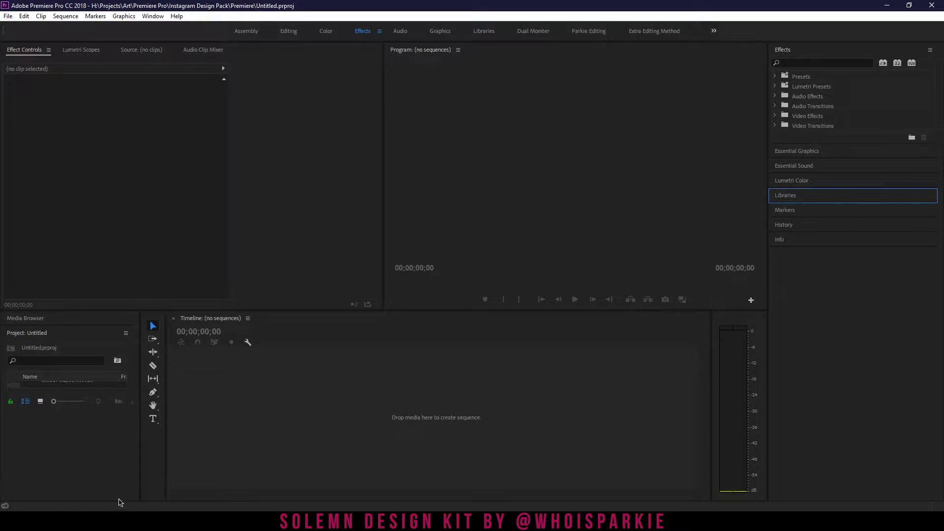
pyautogui.moveTo(74, 523)
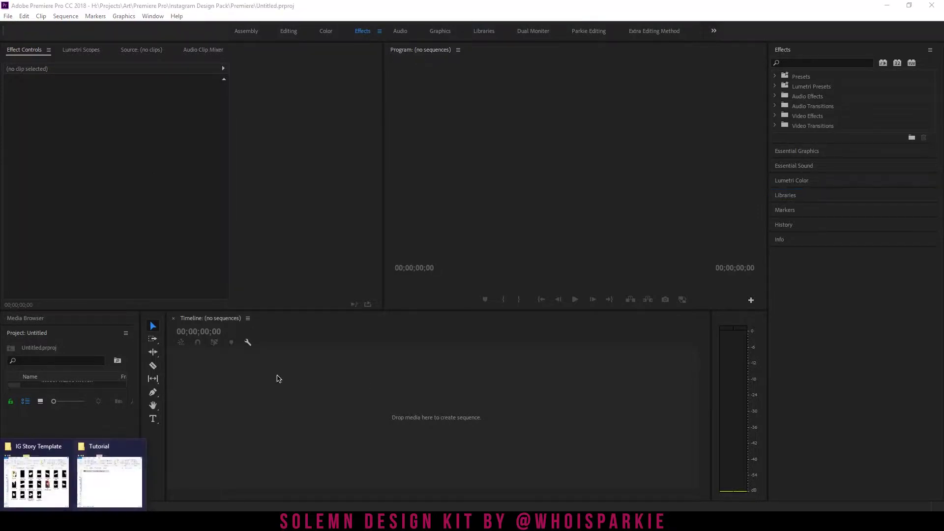
pyautogui.click(36, 474)
pyautogui.click(304, 255)
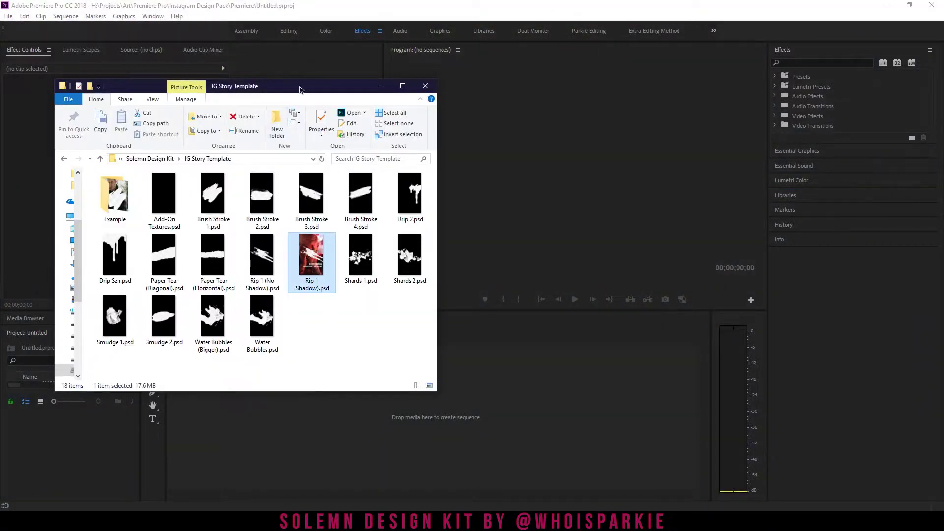
pyautogui.moveTo(301, 89); pyautogui.dragTo(684, 51)
pyautogui.moveTo(691, 230); pyautogui.dragTo(77, 386)
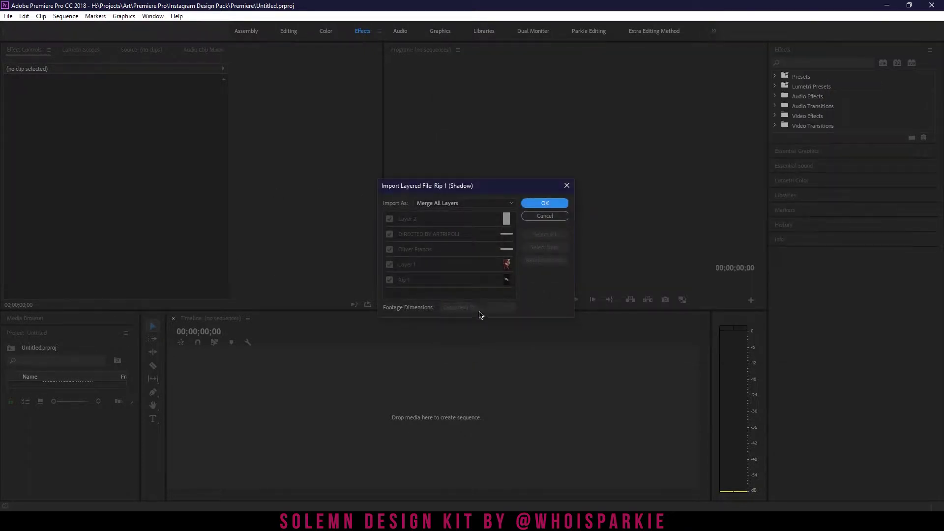
pyautogui.click(464, 203)
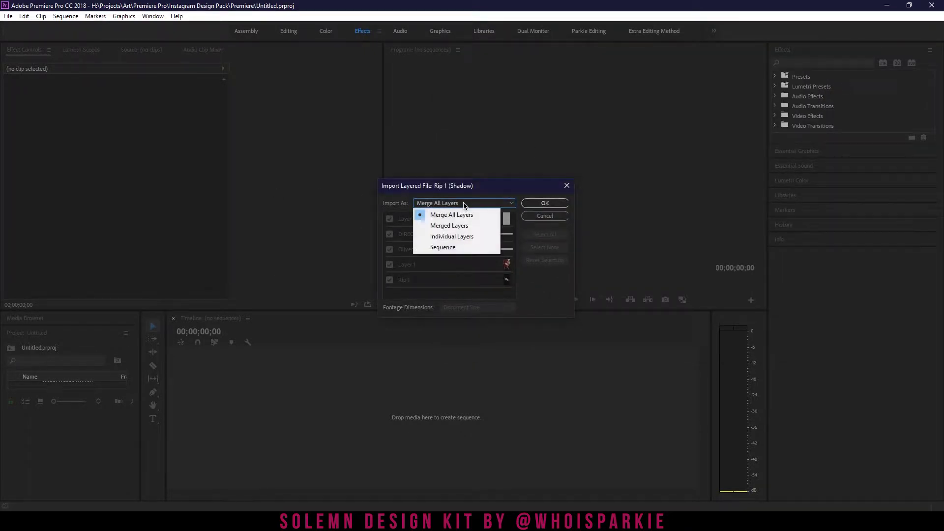
pyautogui.click(474, 238)
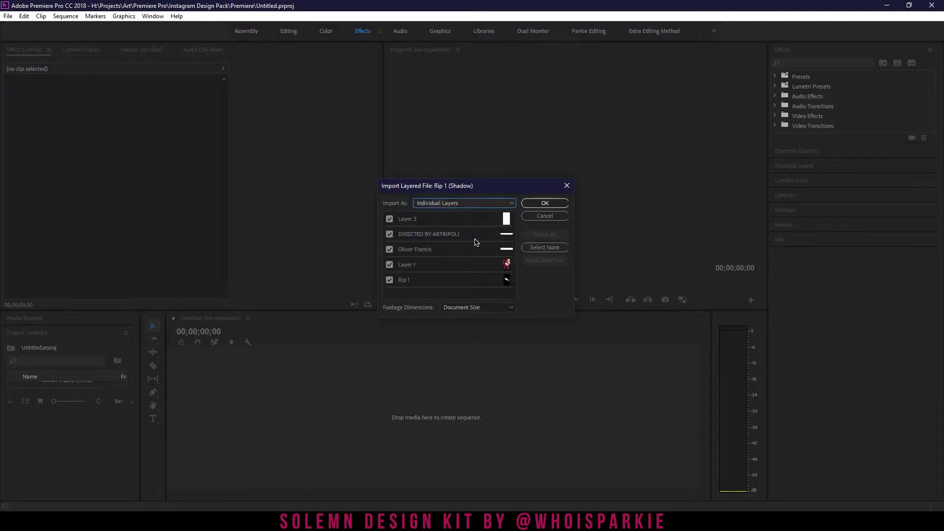
pyautogui.click(545, 203)
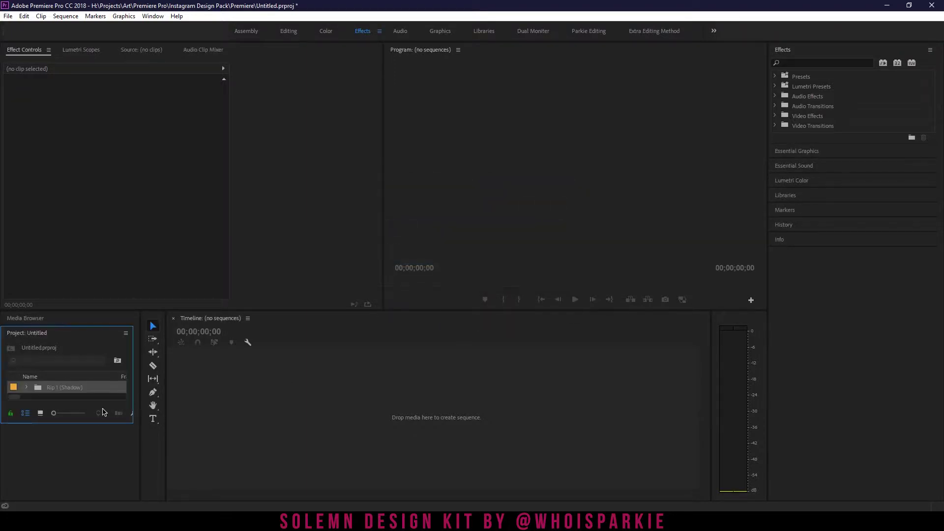
# Expand the imported Rip 1 (Shadow) bin and create a sequence from its Rip 1 layer
pyautogui.click(27, 388)
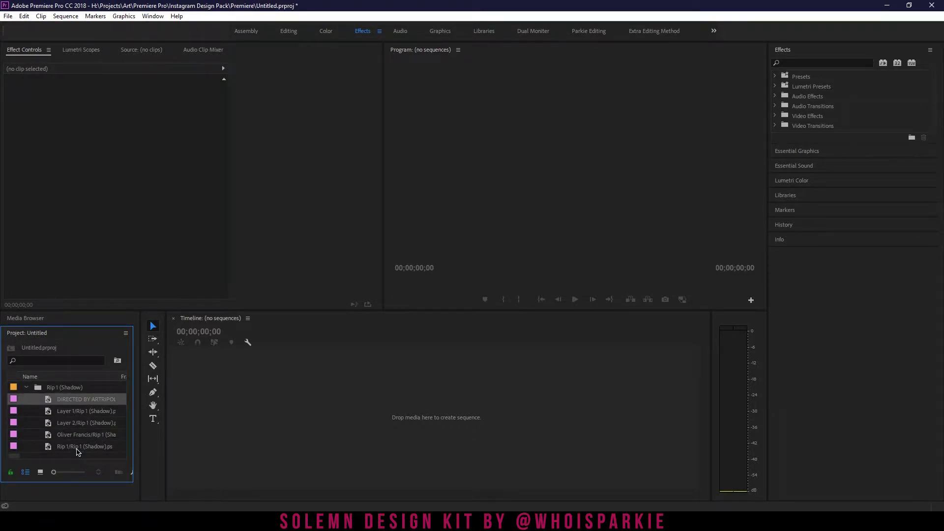
pyautogui.moveTo(77, 451); pyautogui.dragTo(169, 433)
pyautogui.moveTo(81, 445); pyautogui.dragTo(228, 411)
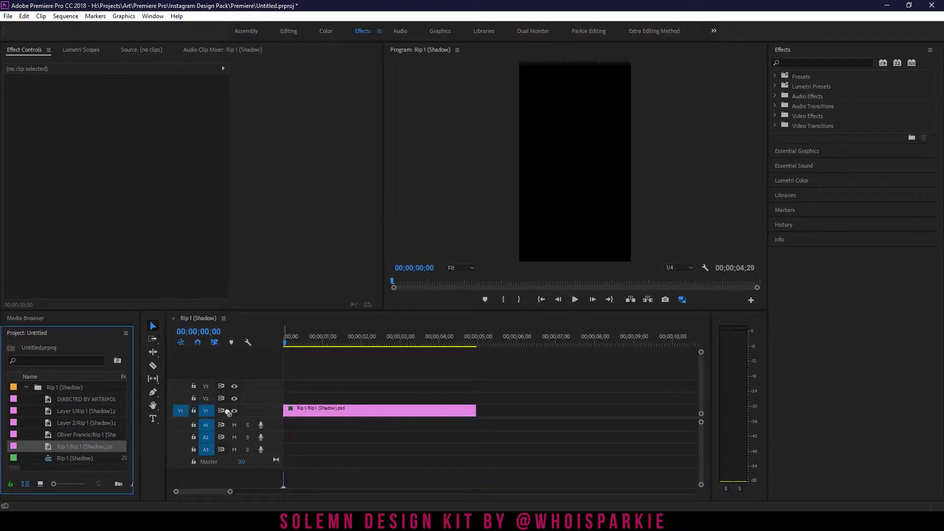
# Stack DIRECTED BY ARTRIPOLI on V5, Layer 2 on V4 and Layer 1 on V3 at the start of the sequence
pyautogui.moveTo(85, 399); pyautogui.dragTo(269, 363)
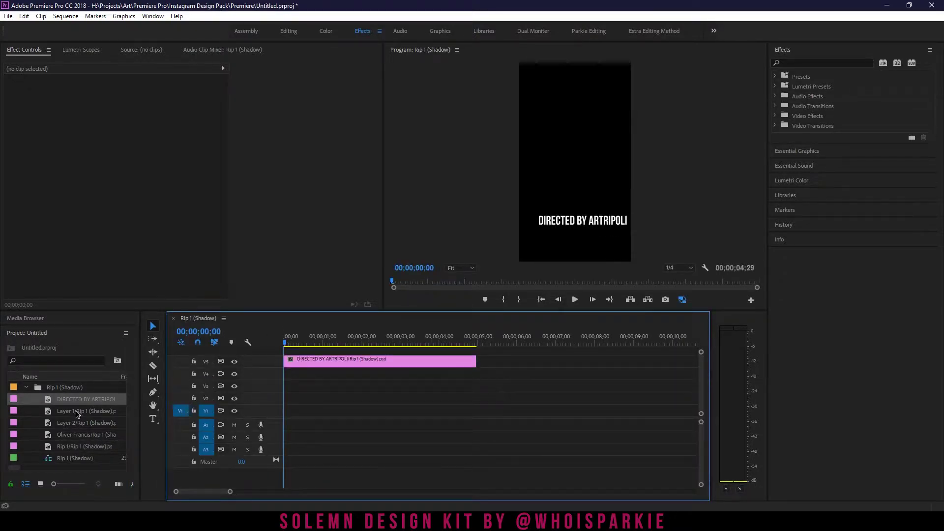
pyautogui.moveTo(82, 411); pyautogui.dragTo(264, 380)
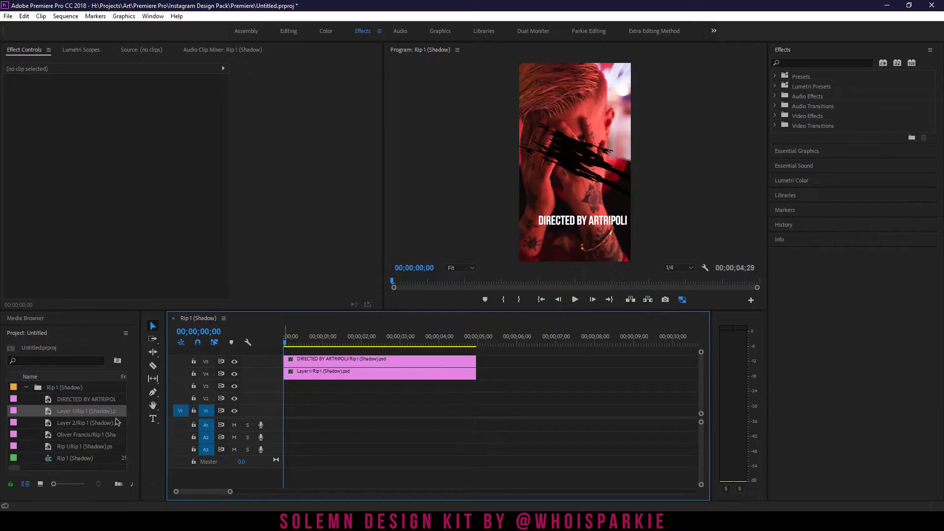
pyautogui.moveTo(81, 423); pyautogui.dragTo(257, 388)
pyautogui.click(329, 388)
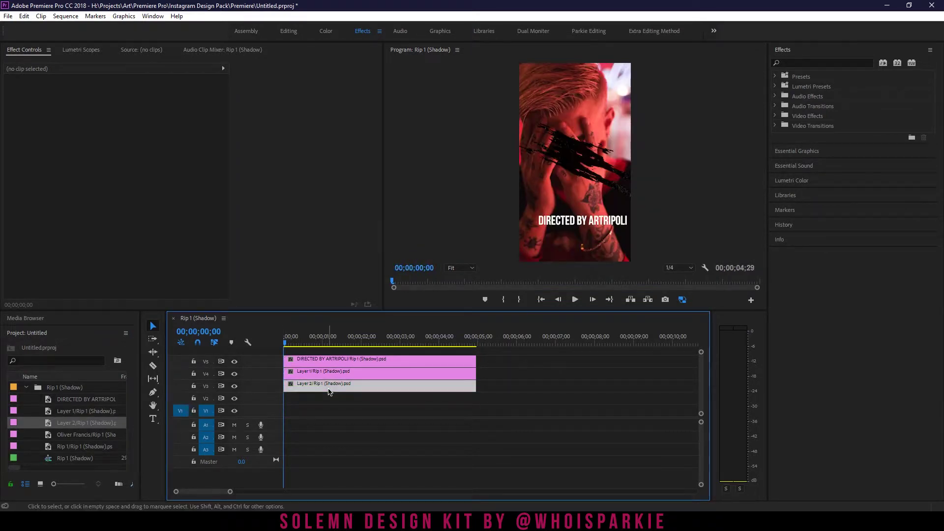
pyautogui.click(337, 376)
pyautogui.click(340, 387)
pyautogui.moveTo(336, 375)
pyautogui.mouseDown()
pyautogui.moveTo(334, 397)
pyautogui.moveTo(335, 375)
pyautogui.moveTo(335, 385)
pyautogui.mouseUp()
pyautogui.click(333, 388)
pyautogui.click(334, 397)
# Add the Oliver Francis text layer on V6 and the Rip 1 layer on V2 at the sequence start
pyautogui.moveTo(74, 437); pyautogui.dragTo(315, 355)
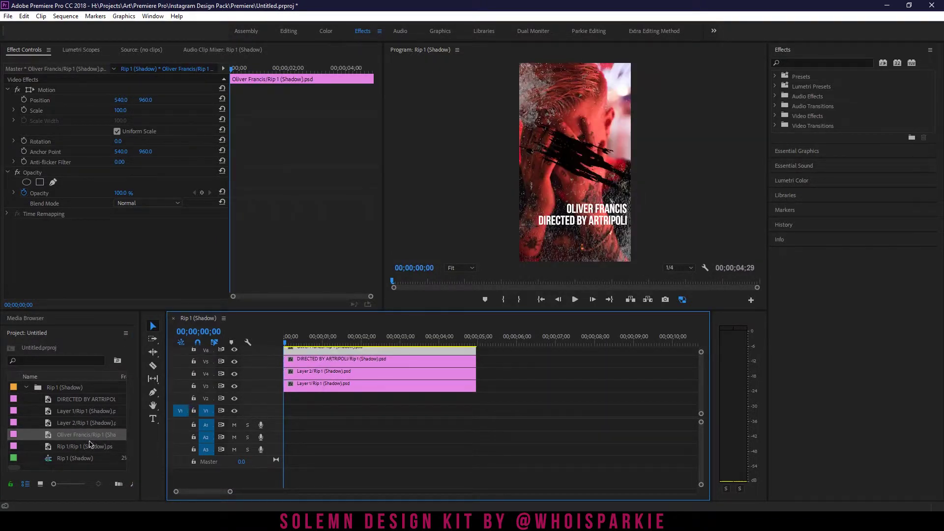
pyautogui.moveTo(90, 444); pyautogui.dragTo(325, 399)
pyautogui.click(308, 388)
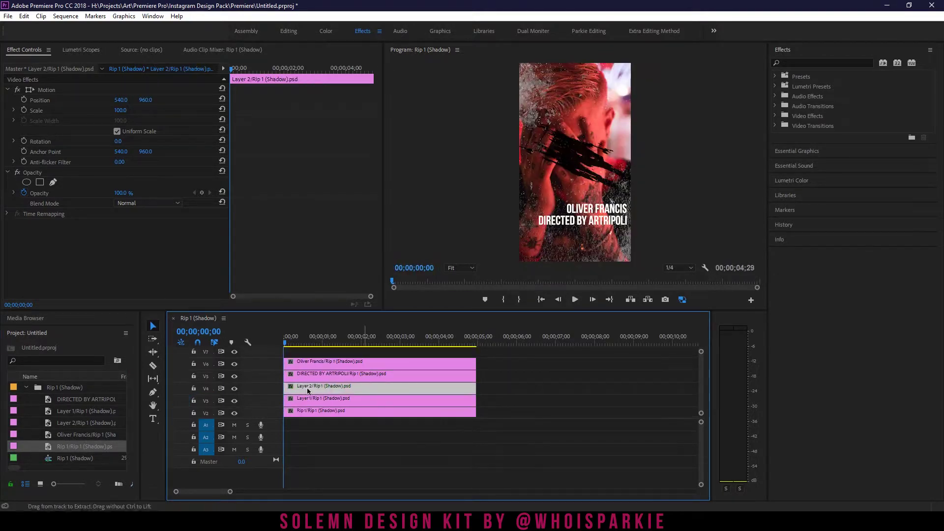
# Import Oliver Francis - Gemini (Music Video).mp4 from the Tutorial folder into the project
pyautogui.click(122, 482)
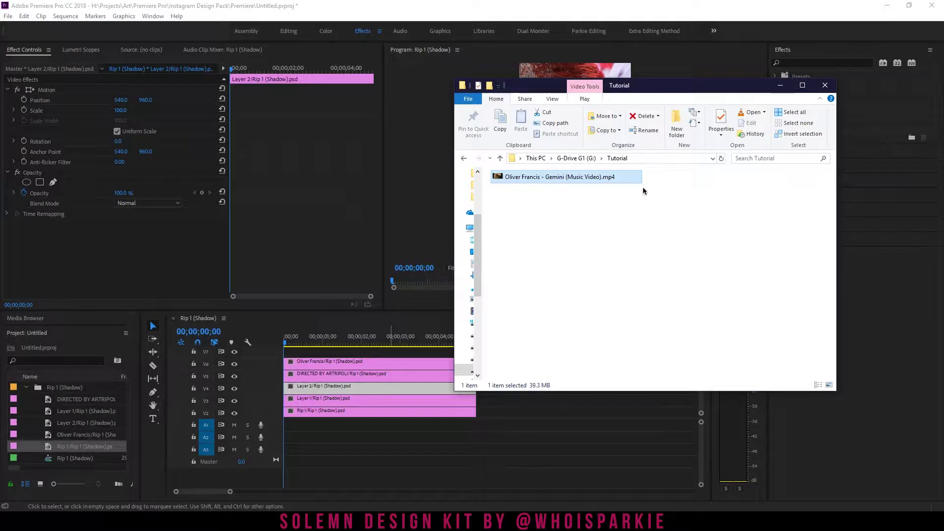
pyautogui.moveTo(559, 177); pyautogui.dragTo(79, 401)
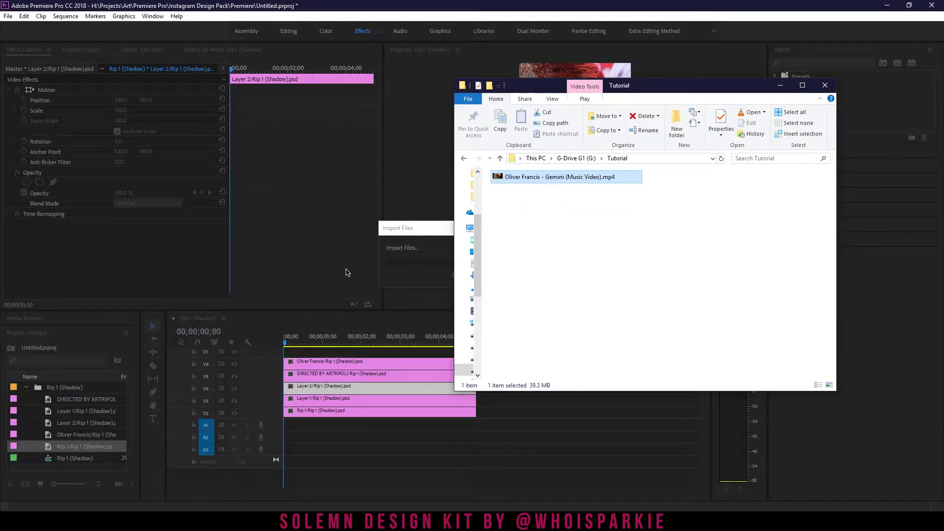
pyautogui.click(86, 401)
pyautogui.click(87, 412)
pyautogui.click(85, 424)
pyautogui.scroll(-1, 83, 445)
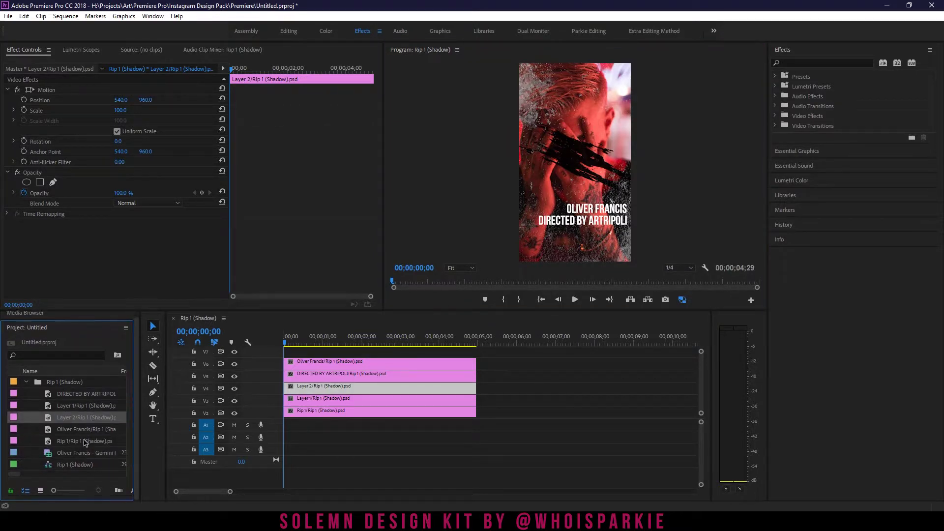
pyautogui.click(84, 434)
# Open the imported Gemini music video clip in the Source Monitor
pyautogui.click(82, 454)
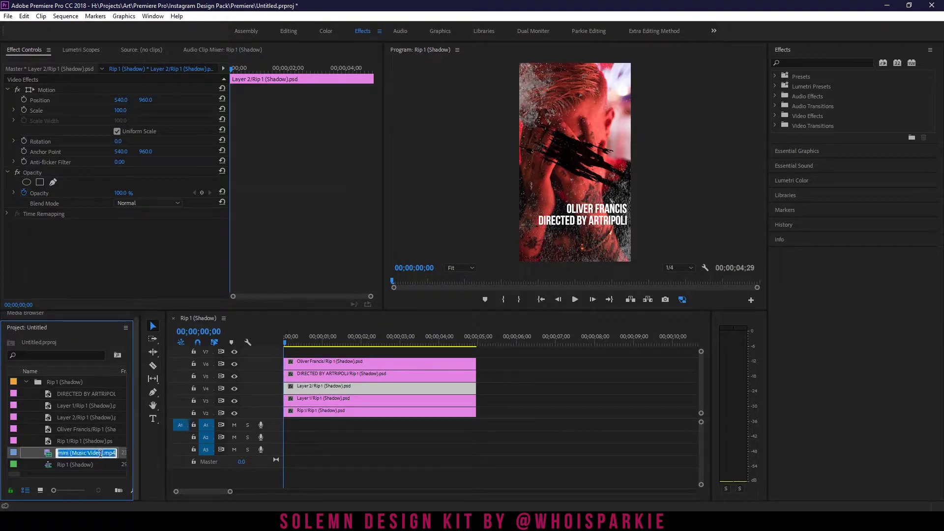
pyautogui.click(36, 459)
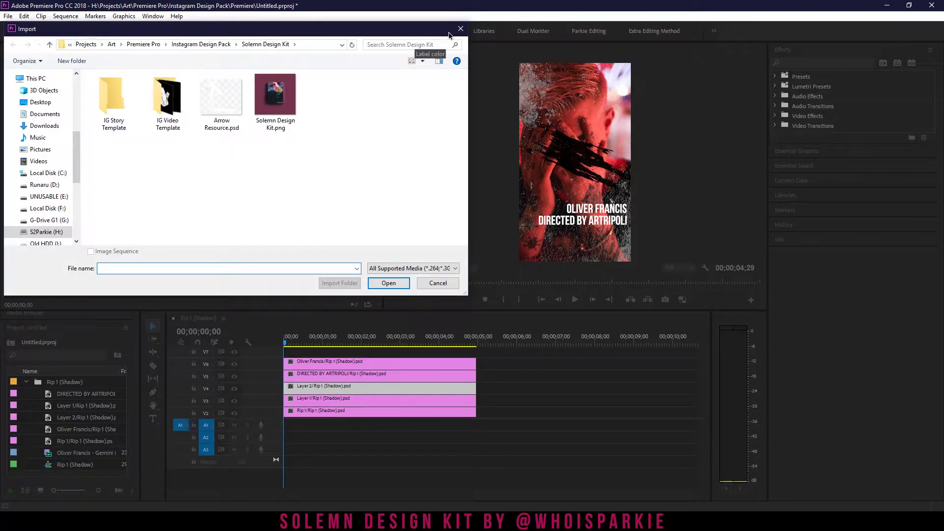
pyautogui.click(458, 31)
pyautogui.doubleClick(54, 453)
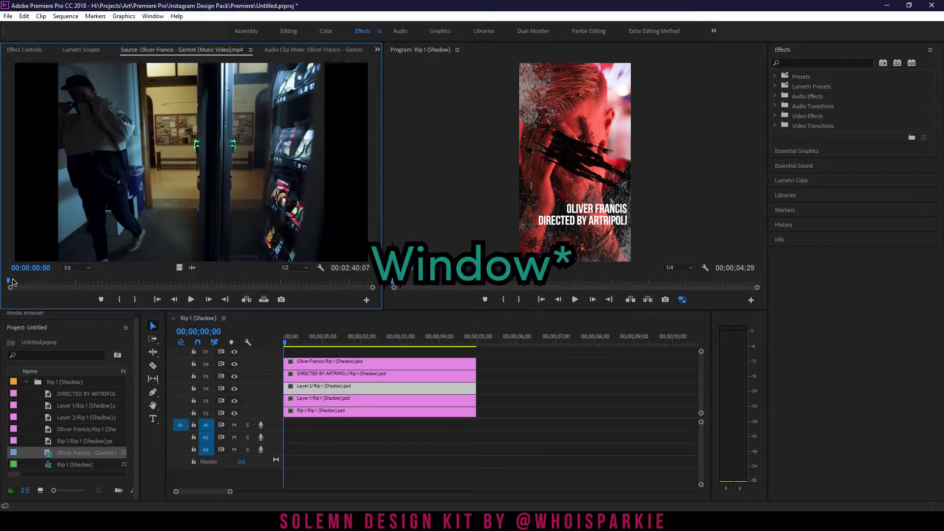
# Mark the music video's In point at 00:00:29:12 and its Out point at 00:01:00:03
pyautogui.moveTo(9, 281); pyautogui.dragTo(76, 287)
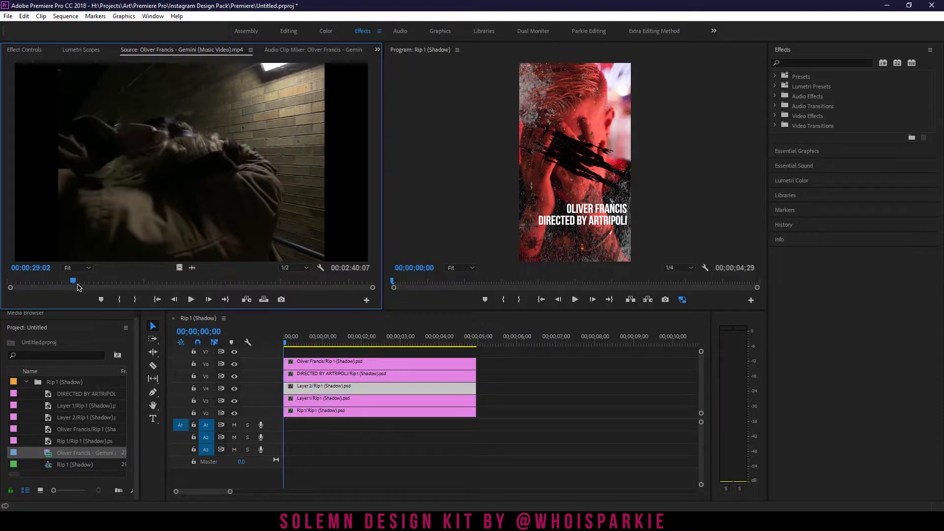
pyautogui.press('Right')
pyautogui.press('Right')
pyautogui.press('Right')
pyautogui.press('Right')
pyautogui.press('Right')
pyautogui.press('Right')
pyautogui.press('Right')
pyautogui.press('Right')
pyautogui.press('Right')
pyautogui.press('Right')
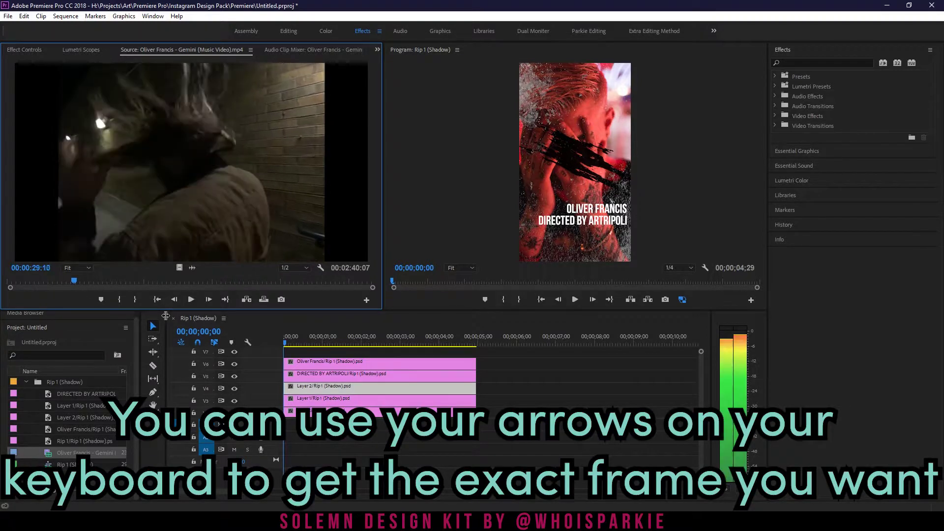
pyautogui.press('Left')
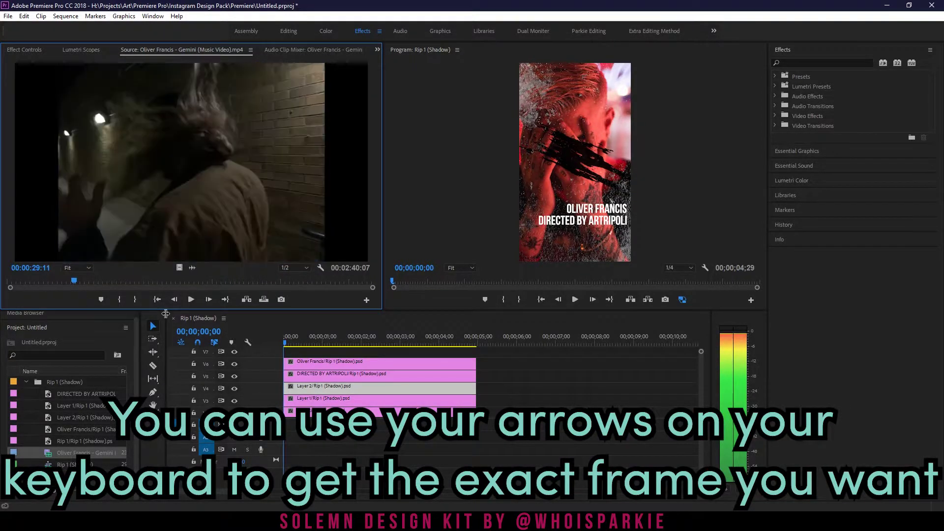
pyautogui.press('Right')
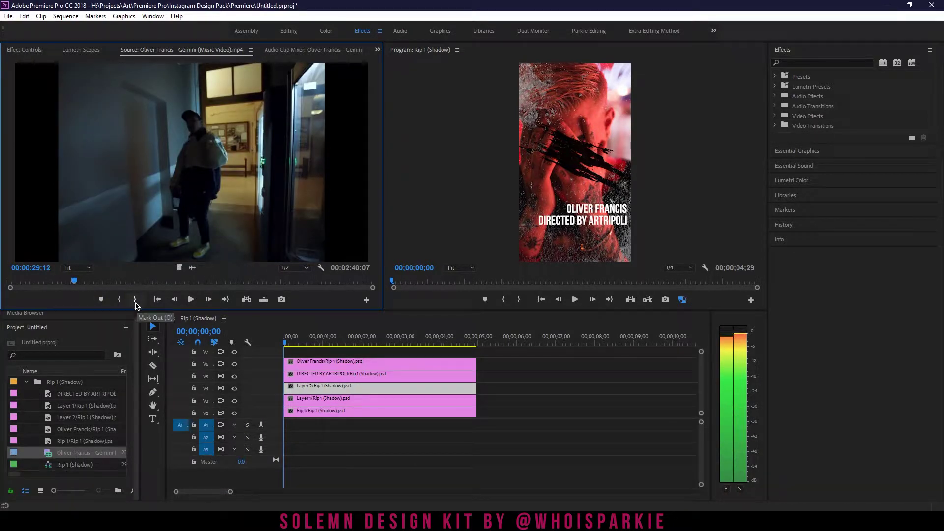
pyautogui.press('i')
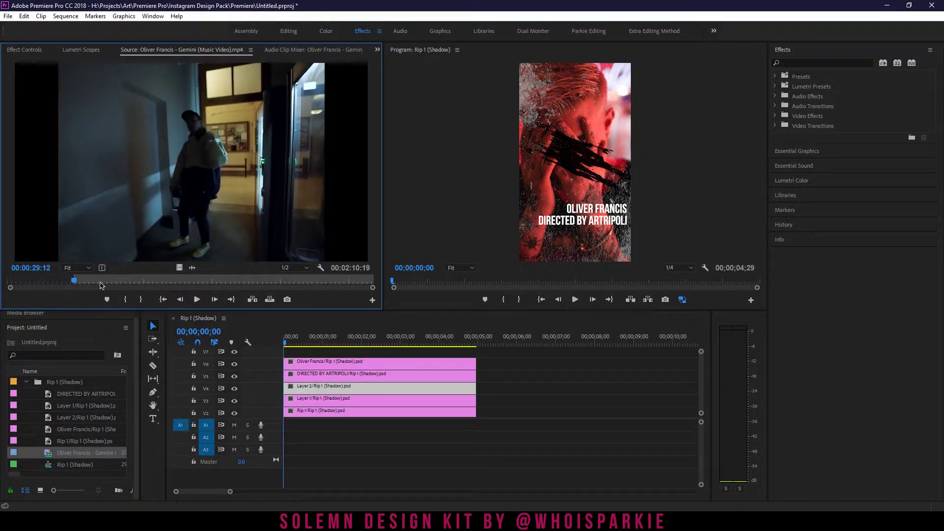
pyautogui.moveTo(100, 285); pyautogui.dragTo(146, 289)
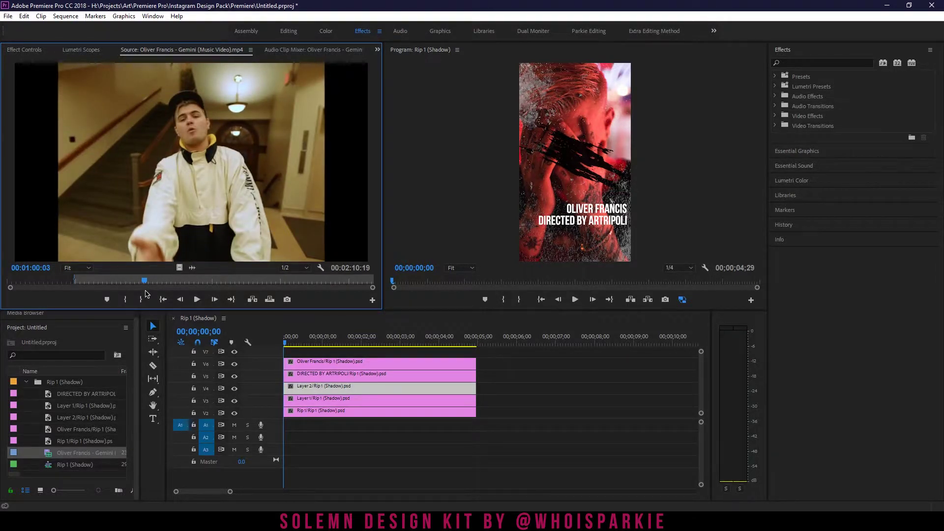
pyautogui.click(143, 296)
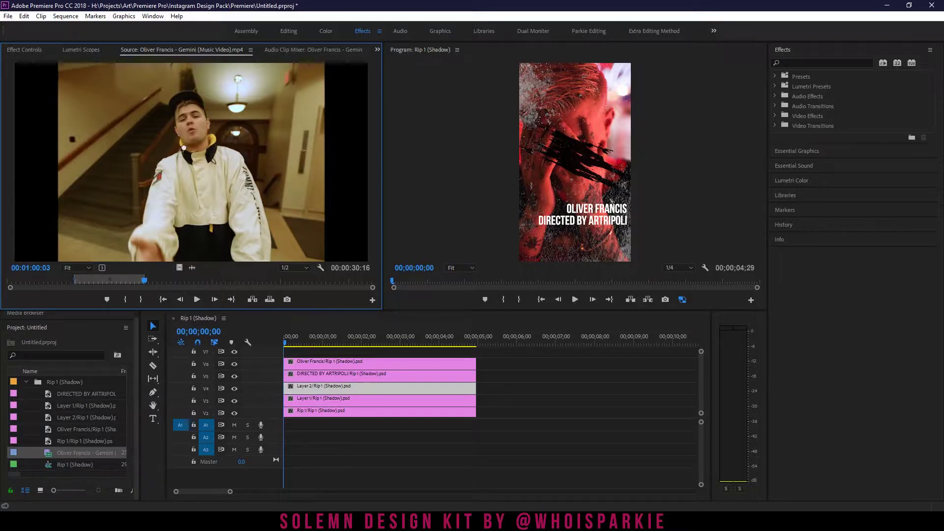
# Place the marked music video section on V1 beneath the design layers, starting at the beginning of the sequence
pyautogui.moveTo(183, 148); pyautogui.dragTo(539, 412)
pyautogui.scroll(2, 334, 370)
pyautogui.scroll(-2, 521, 394)
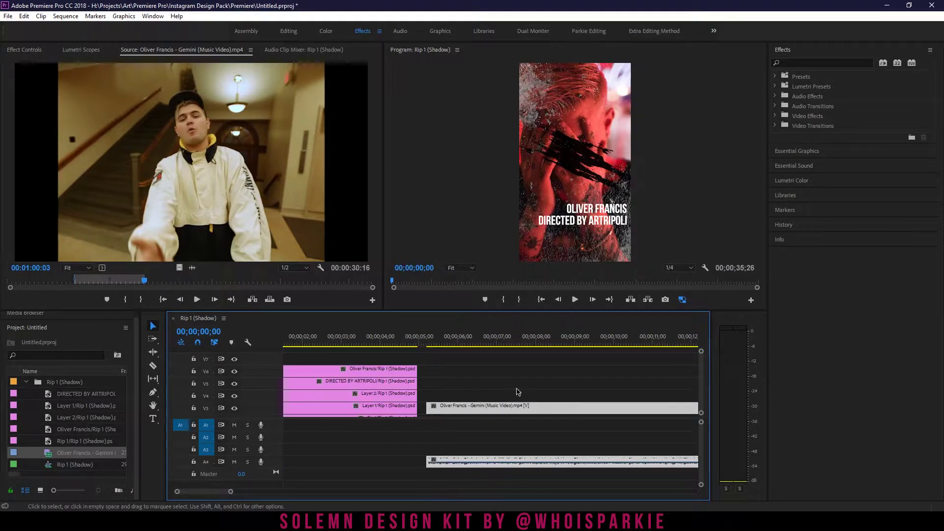
pyautogui.scroll(-2, 473, 385)
pyautogui.moveTo(462, 387); pyautogui.dragTo(320, 418)
pyautogui.scroll(2, 359, 399)
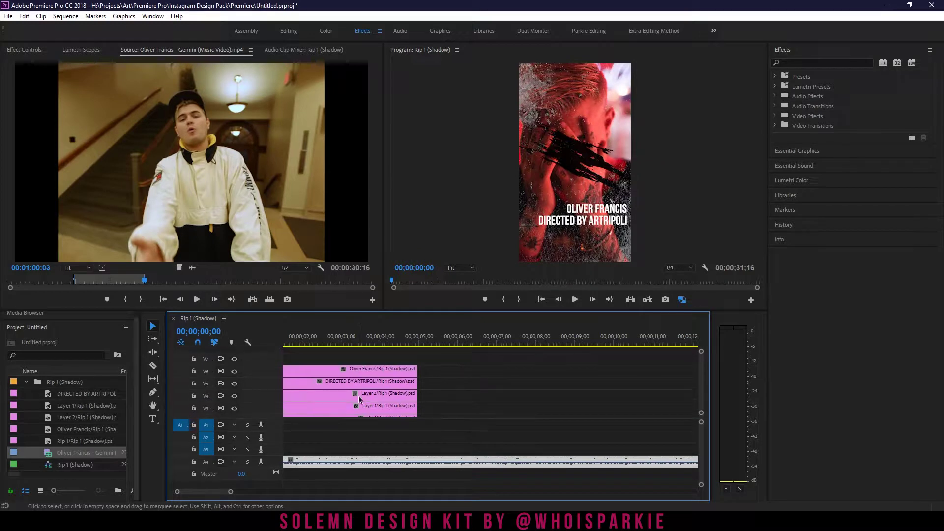
pyautogui.hscroll(2, 360, 399)
pyautogui.scroll(-2, 379, 397)
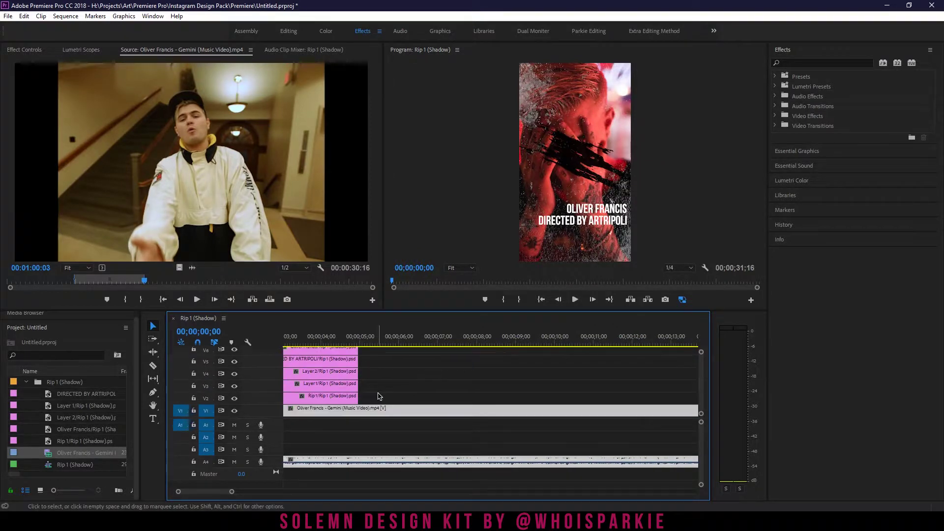
pyautogui.hscroll(-4, 379, 396)
pyautogui.moveTo(379, 411); pyautogui.dragTo(349, 413)
pyautogui.click(513, 381)
pyautogui.click(426, 409)
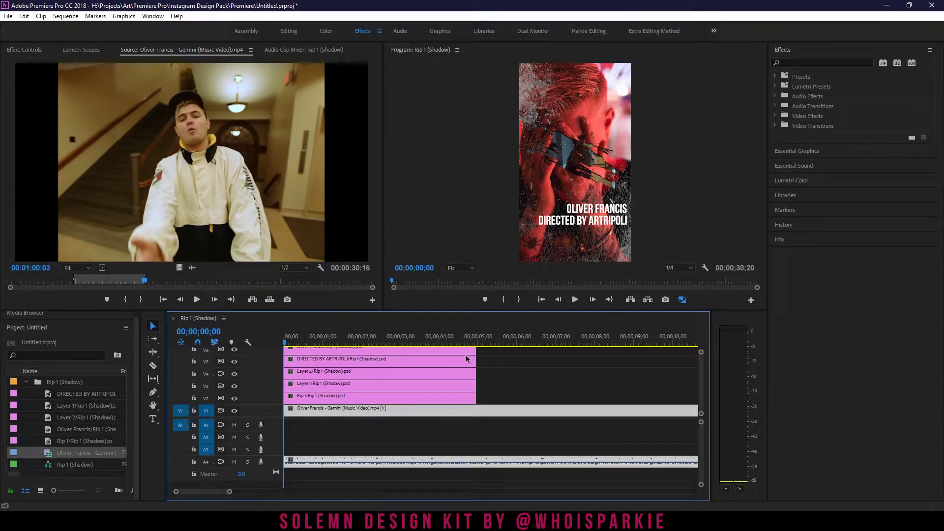
# Extend all the Rip 1 (Shadow) layer clips together to the end of the music video clip
pyautogui.click(528, 372)
pyautogui.scroll(1, 464, 387)
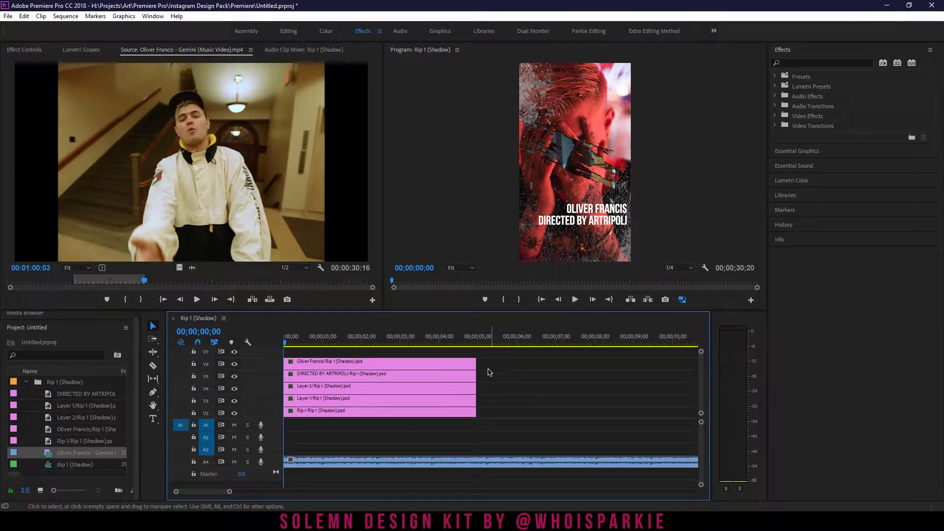
pyautogui.moveTo(499, 349); pyautogui.dragTo(418, 394)
pyautogui.moveTo(476, 396); pyautogui.dragTo(653, 388)
pyautogui.scroll(-4, 654, 389)
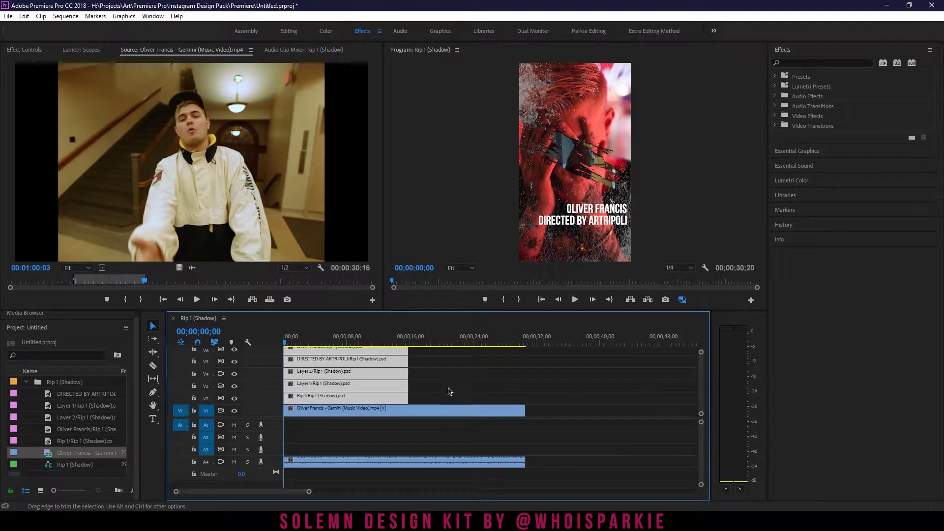
pyautogui.moveTo(406, 396); pyautogui.dragTo(526, 396)
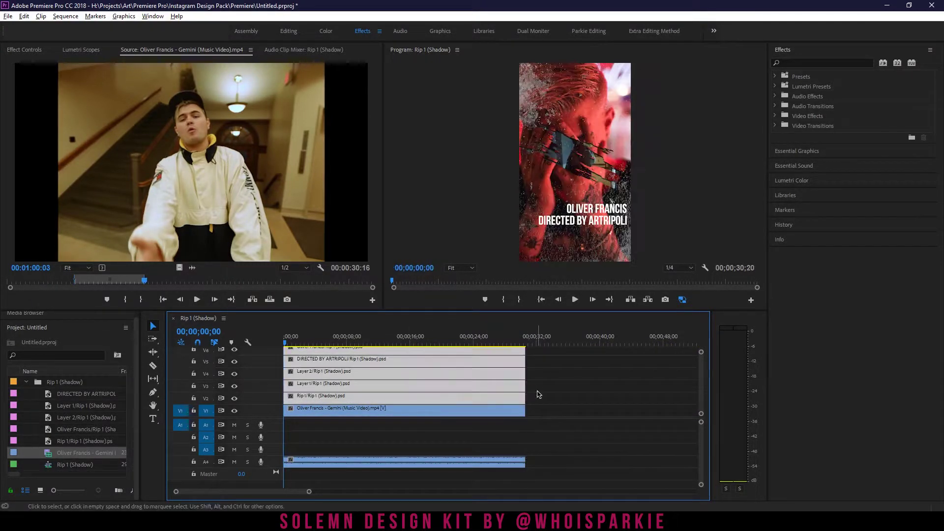
# Play the sequence from near its start to preview the music video through the rip
pyautogui.click(373, 362)
pyautogui.moveTo(388, 344); pyautogui.dragTo(294, 345)
pyautogui.press('space')
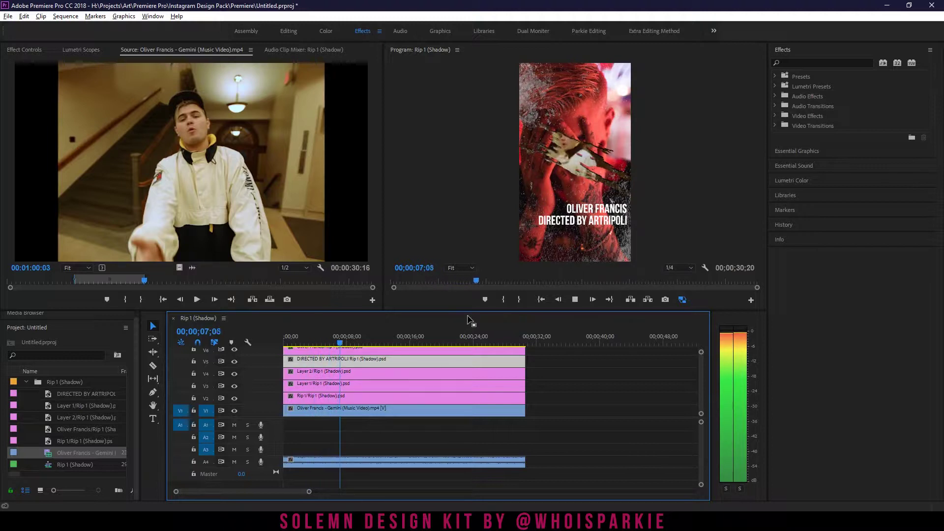
# Scale the music video clip on V1 down to about 57.8% so its width fits the vertical frame
pyautogui.press('space')
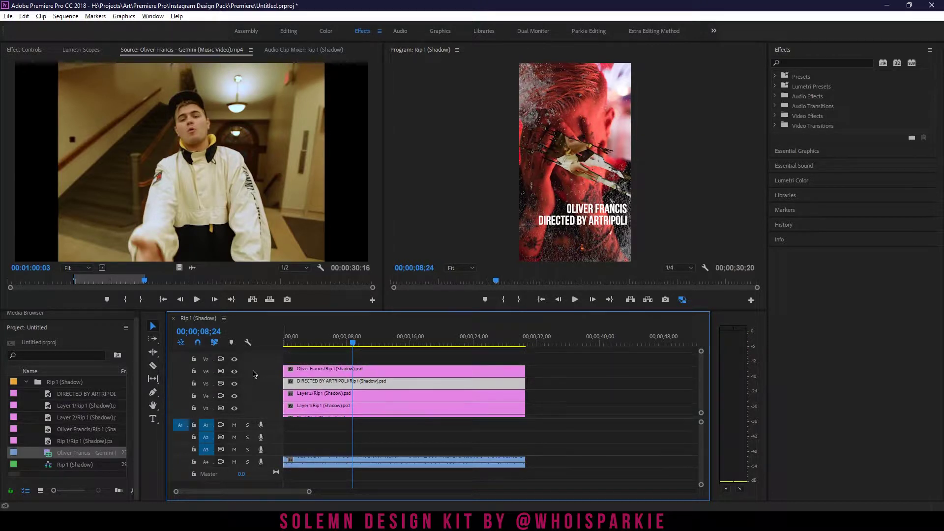
pyautogui.click(327, 412)
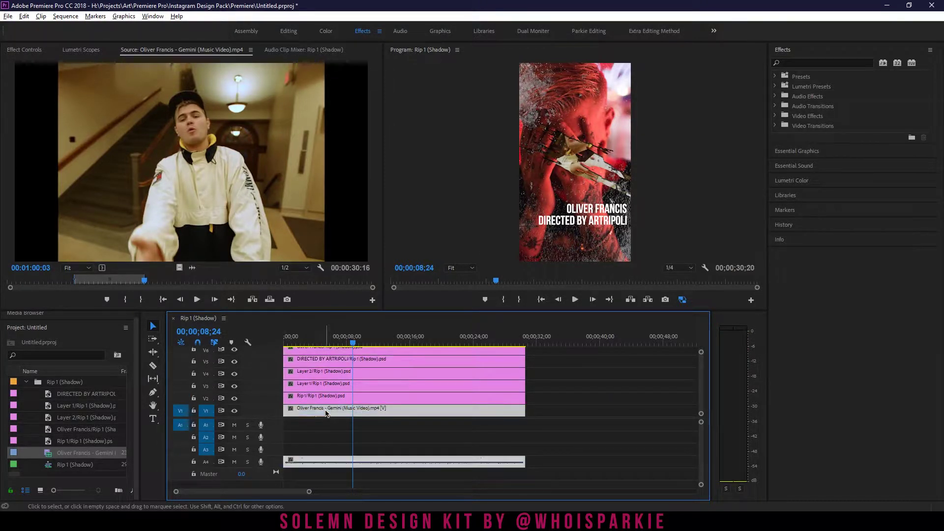
pyautogui.click(28, 50)
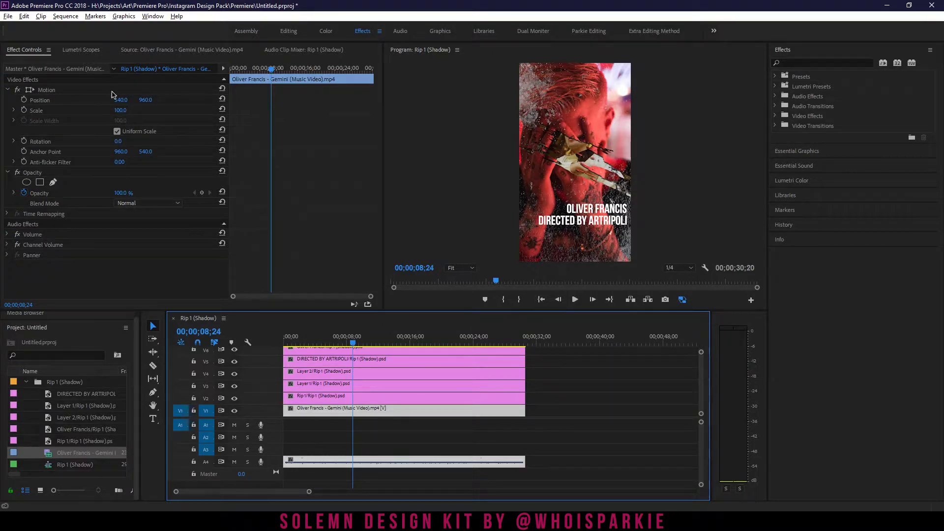
pyautogui.click(31, 91)
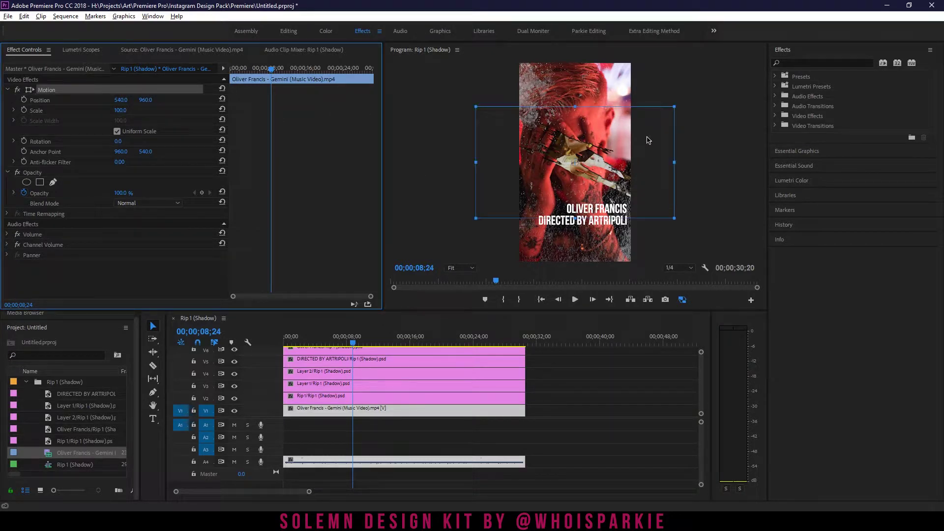
pyautogui.moveTo(675, 109); pyautogui.dragTo(633, 131)
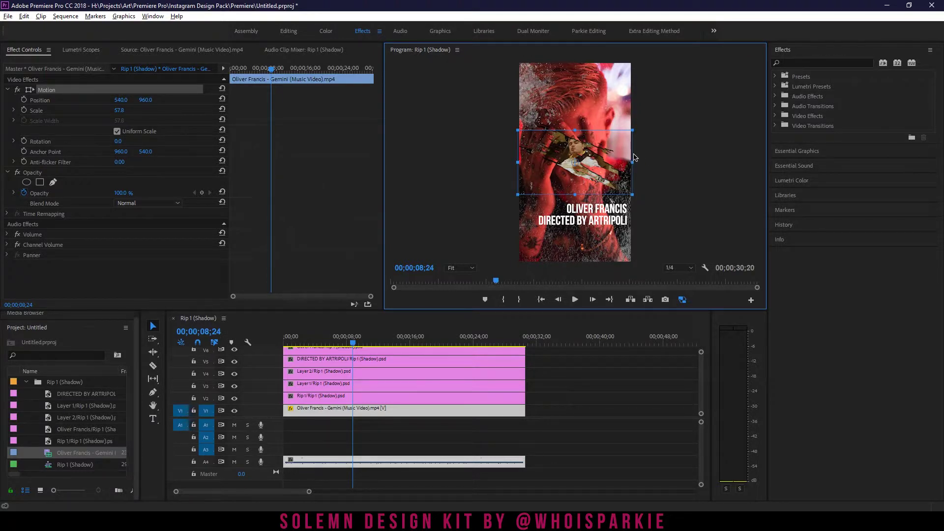
pyautogui.click(654, 153)
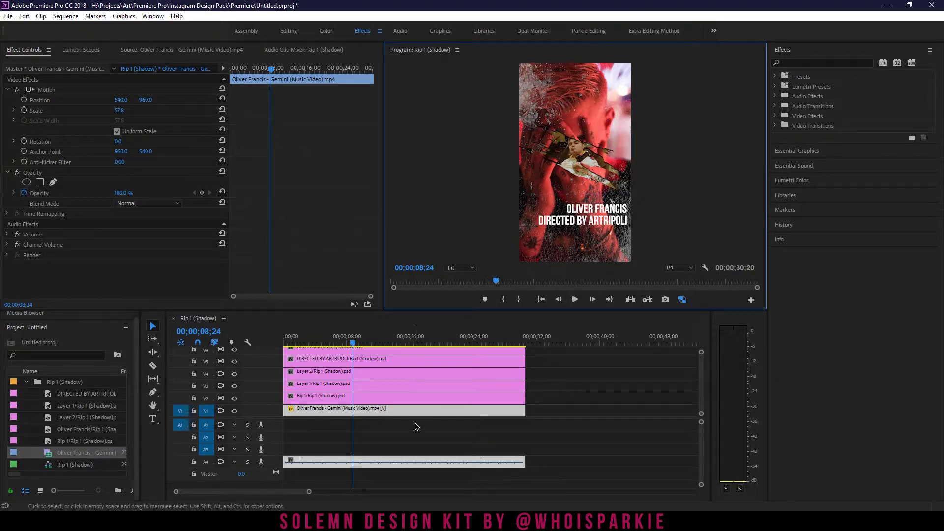
# Play the sequence from near its start to preview the resized music video through the rip
pyautogui.moveTo(352, 343); pyautogui.dragTo(291, 339)
pyautogui.press('space')
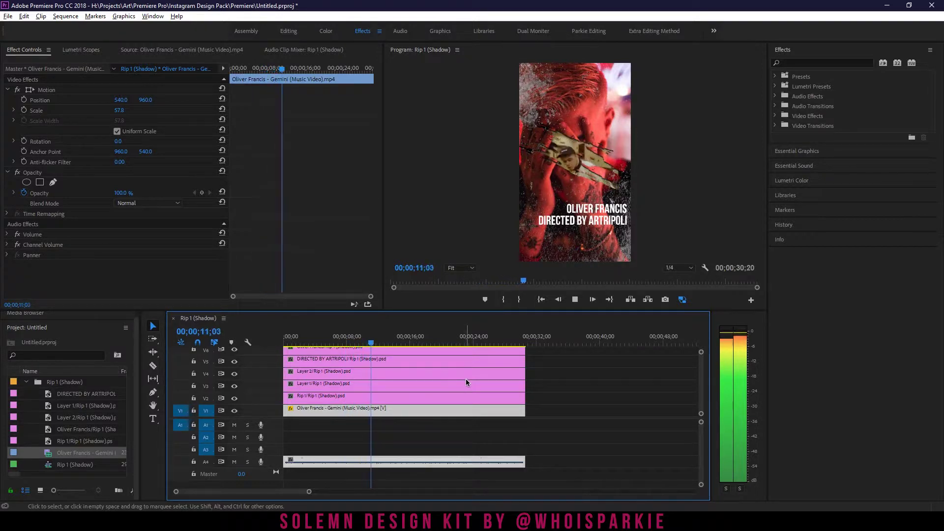
pyautogui.press('space')
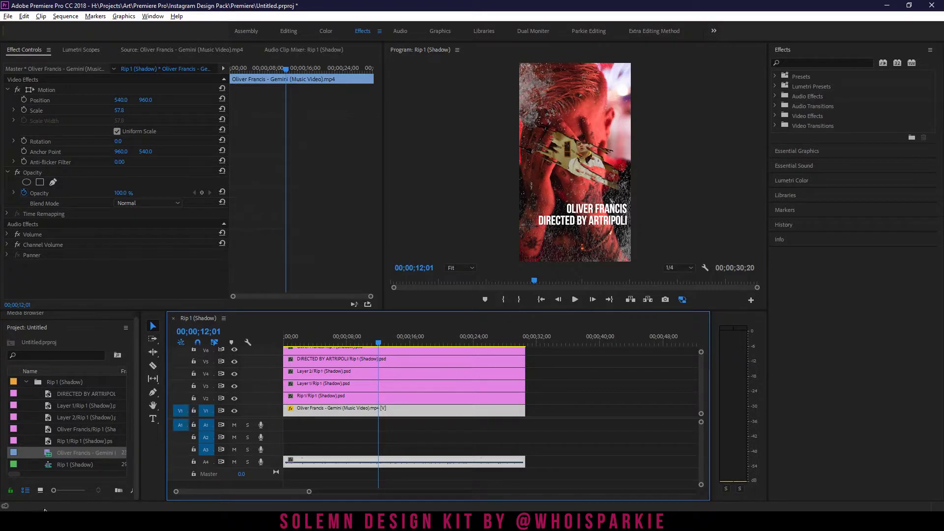
# Bring Arrow Resource.psd from the Solemn Design Kit folder in File Explorer into the Premiere Pro project
pyautogui.moveTo(73, 521)
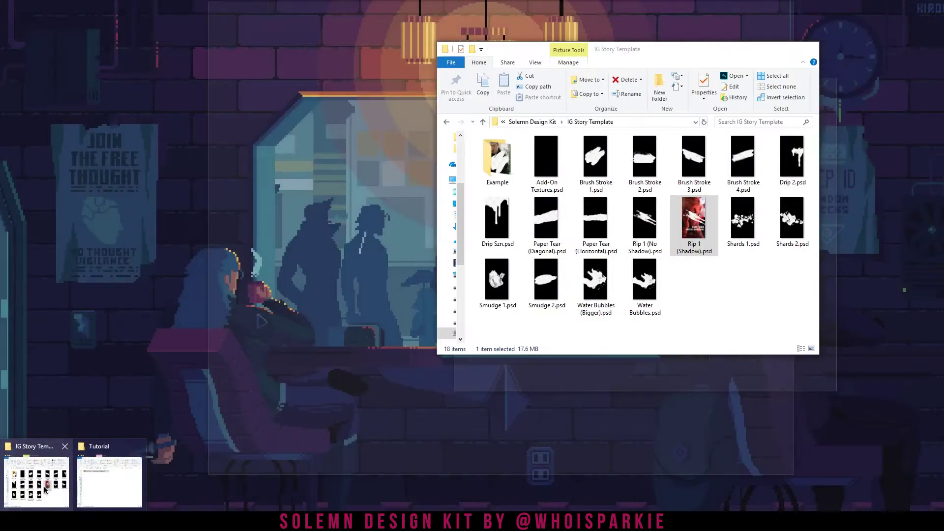
pyautogui.click(45, 490)
pyautogui.click(543, 122)
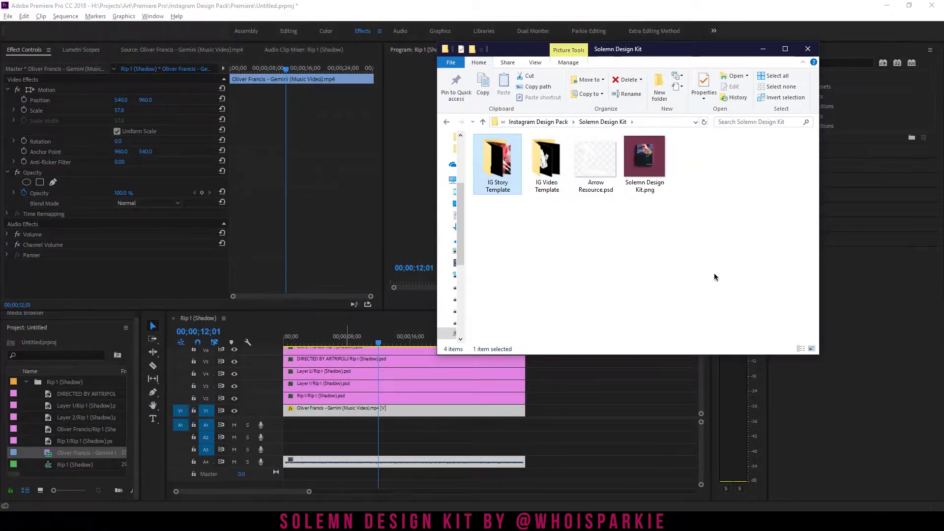
pyautogui.click(600, 164)
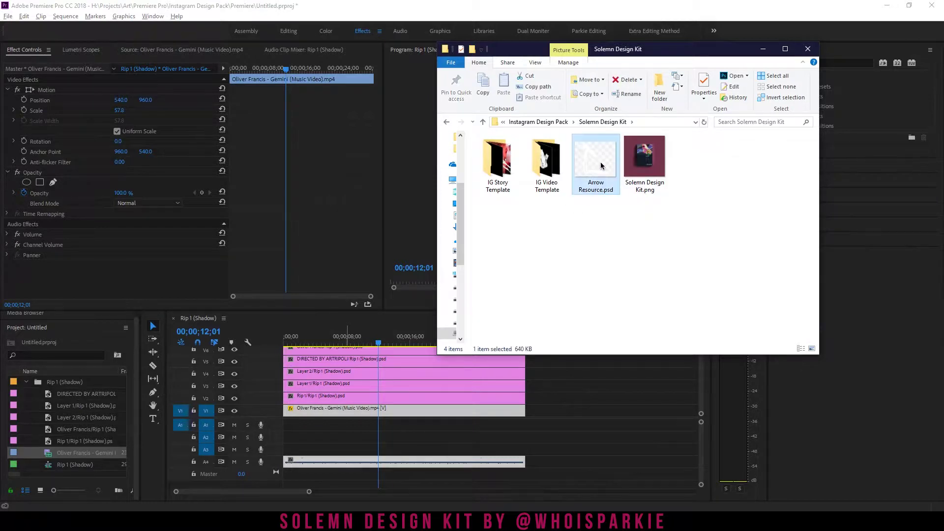
pyautogui.click(589, 210)
pyautogui.click(596, 193)
pyautogui.click(592, 235)
pyautogui.click(600, 184)
pyautogui.moveTo(597, 169); pyautogui.dragTo(119, 454)
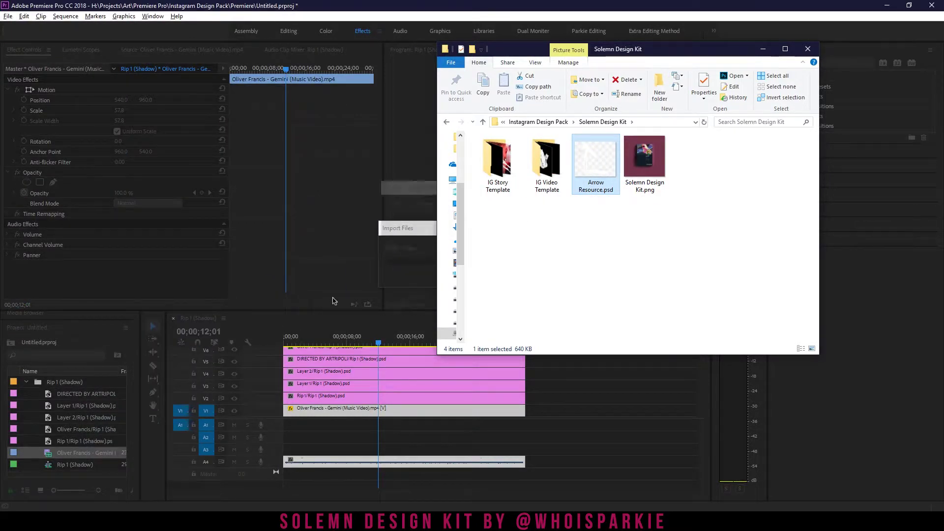
# Import Arrow Resource as individual layers, excluding the black Arrow 1 and keeping only the white Arrow 1
pyautogui.scroll(-3, 495, 239)
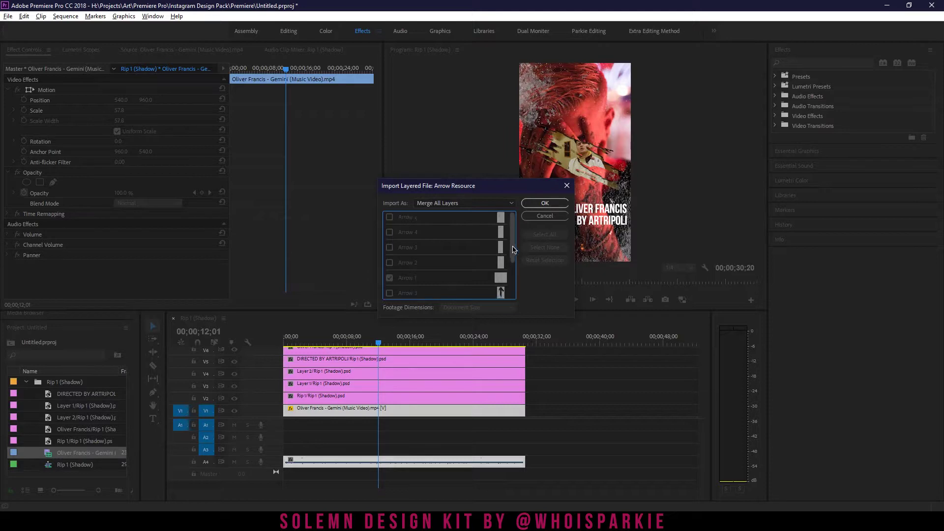
pyautogui.scroll(-3, 517, 268)
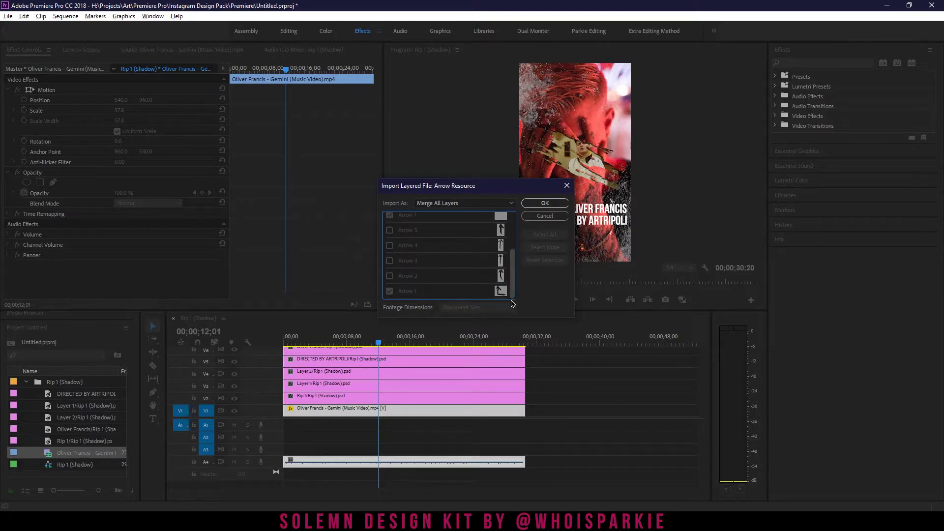
pyautogui.click(464, 202)
pyautogui.click(468, 240)
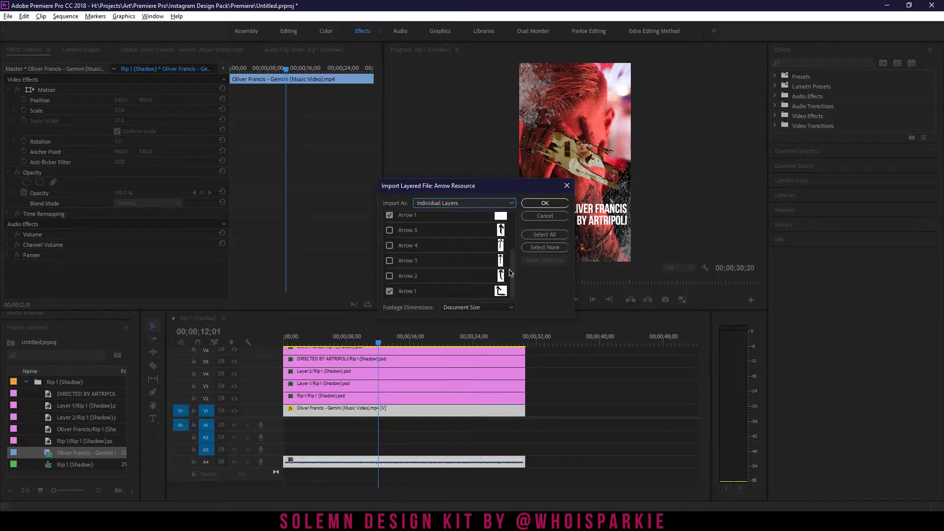
pyautogui.click(390, 292)
pyautogui.moveTo(512, 289); pyautogui.dragTo(511, 257)
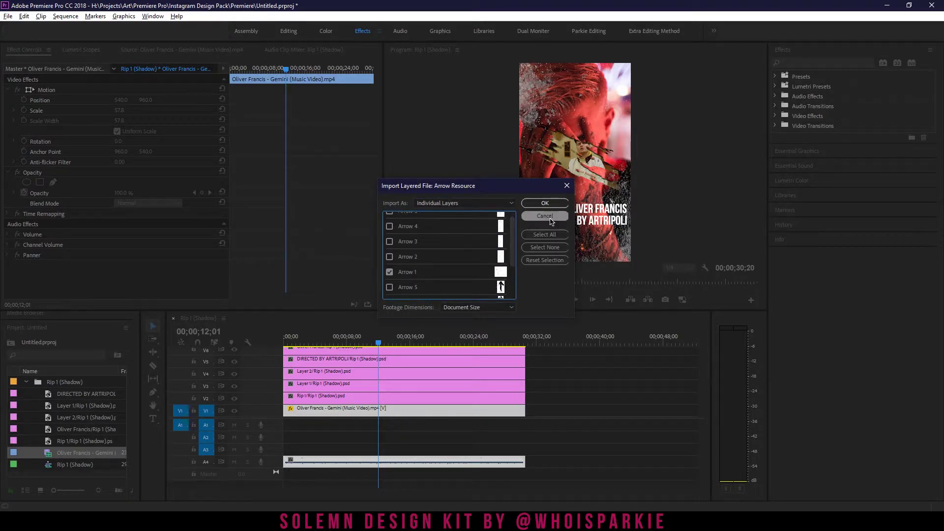
pyautogui.click(545, 203)
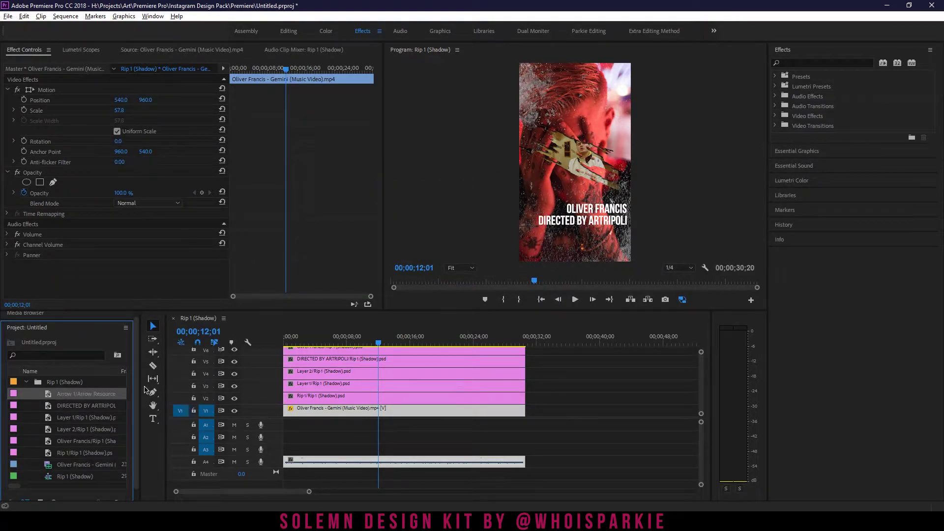
# Place the Arrow 1 clip on V7 across the full length of the design layers and return the playhead to the start
pyautogui.moveTo(98, 397); pyautogui.dragTo(525, 357)
pyautogui.moveTo(379, 343); pyautogui.dragTo(284, 344)
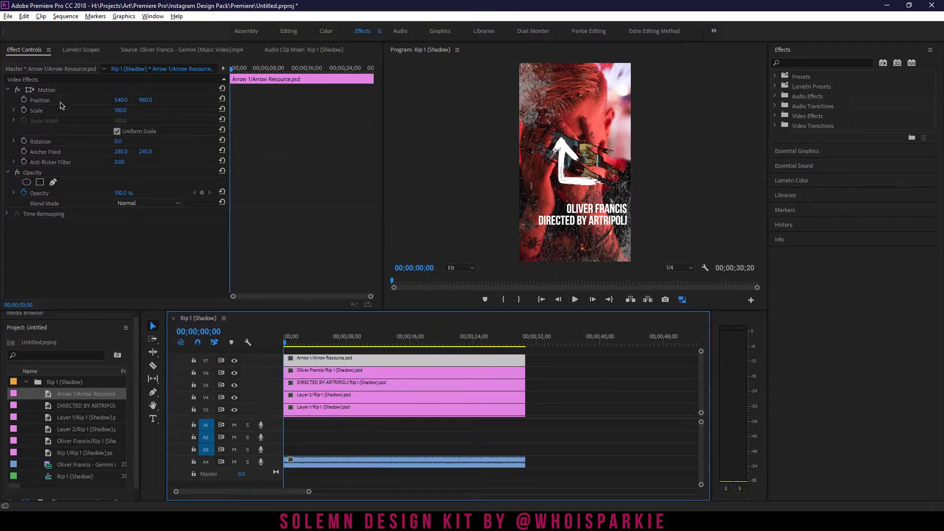
# Shrink the arrow to about 28.2% and move it below the credit text at vertical position 1790
pyautogui.click(143, 104)
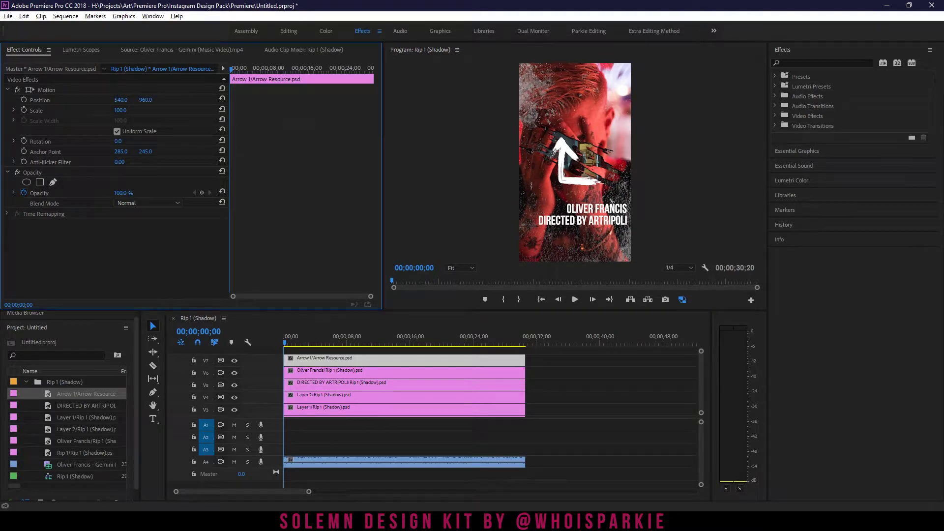
pyautogui.moveTo(145, 100); pyautogui.dragTo(421, 170)
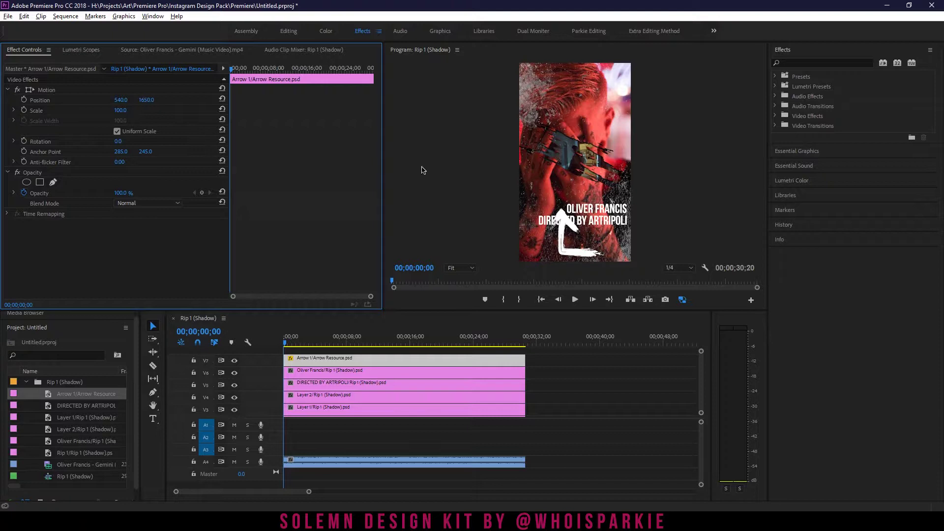
pyautogui.click(29, 90)
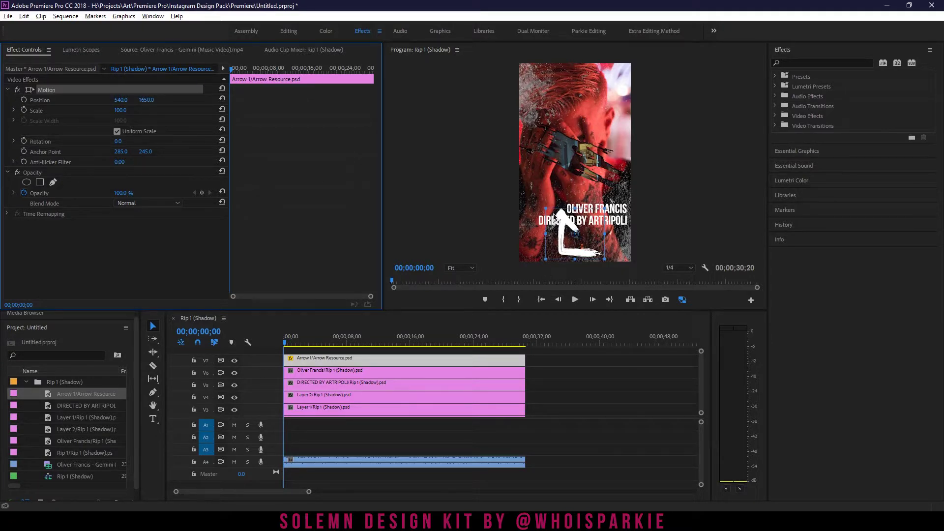
pyautogui.moveTo(606, 209); pyautogui.dragTo(581, 228)
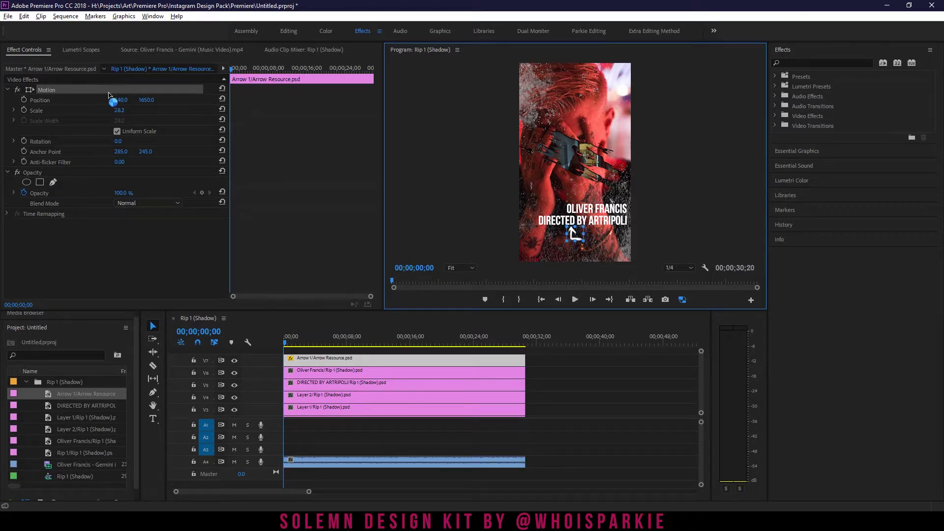
pyautogui.moveTo(146, 100); pyautogui.dragTo(227, 101)
pyautogui.click(575, 275)
pyautogui.click(617, 254)
pyautogui.click(670, 226)
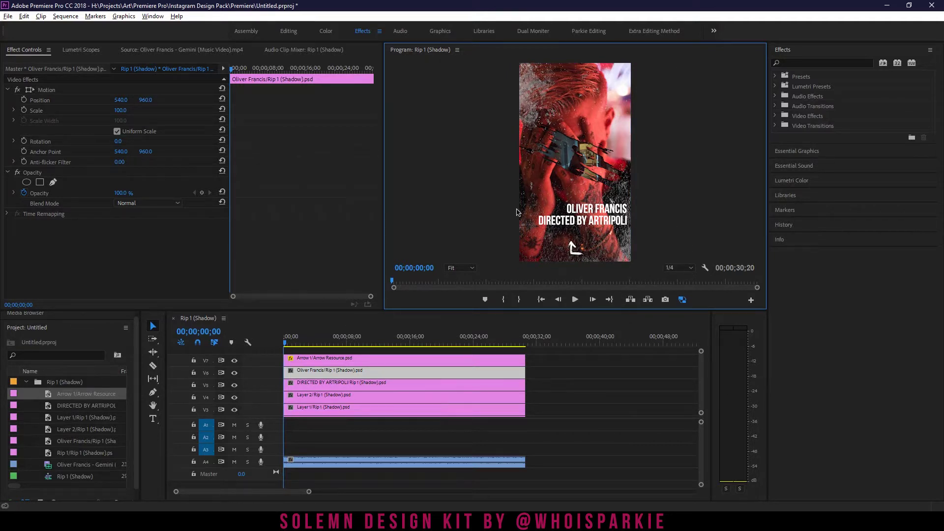
# Turn on Position keyframing for the Arrow 1 clip at the start of the sequence
pyautogui.click(317, 362)
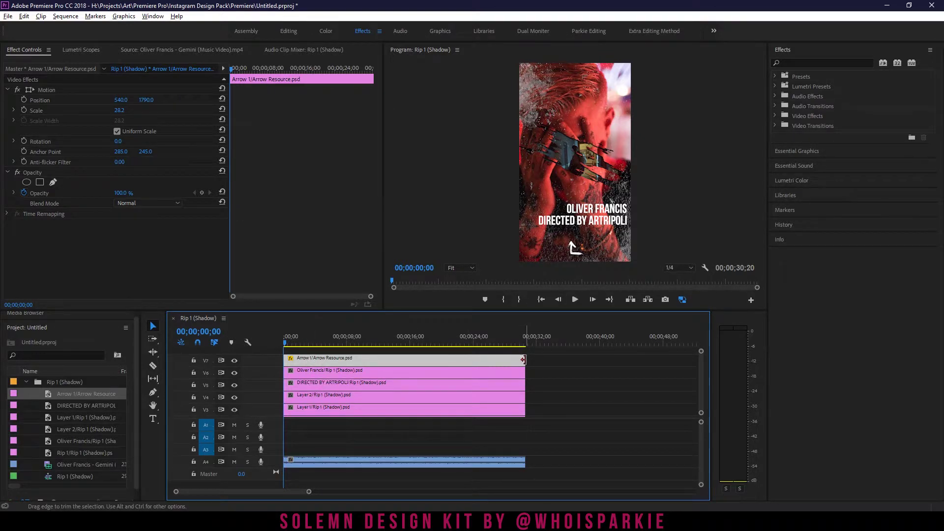
pyautogui.moveTo(525, 361); pyautogui.dragTo(523, 361)
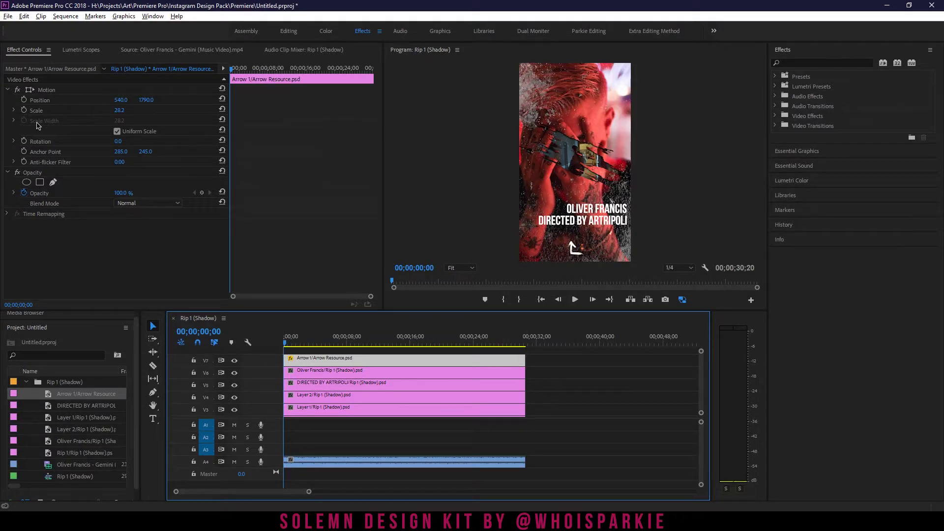
pyautogui.click(24, 100)
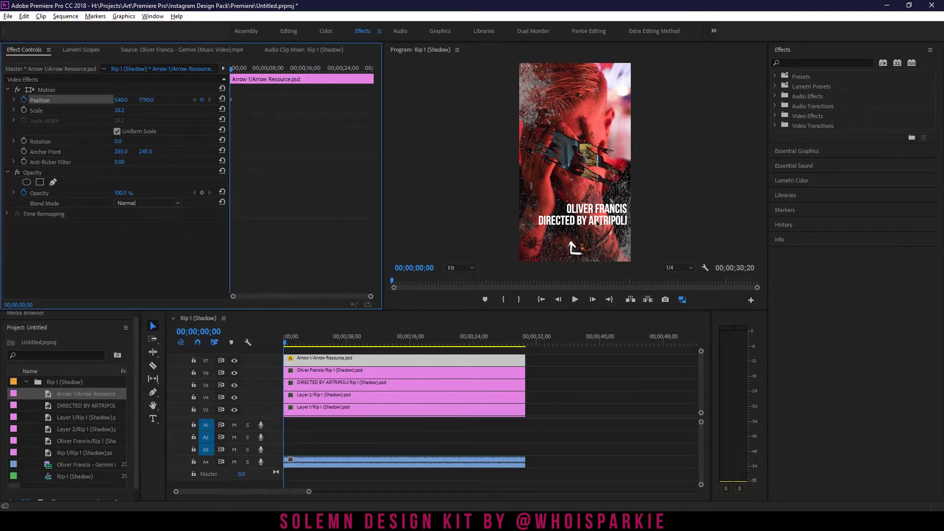
# Add a Position keyframe at 00:00:00:10 that raises the arrow to vertical position 1653, viewing the frame at 100%
pyautogui.click(461, 268)
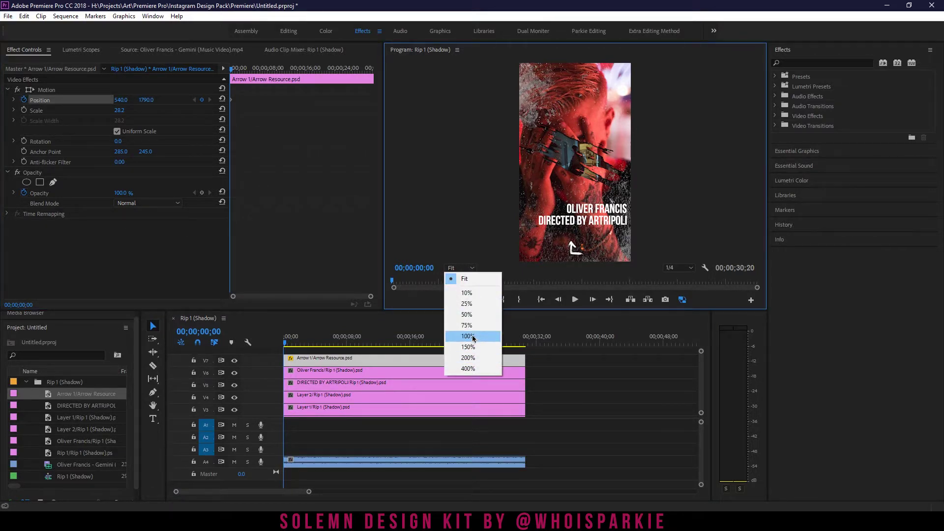
pyautogui.click(473, 316)
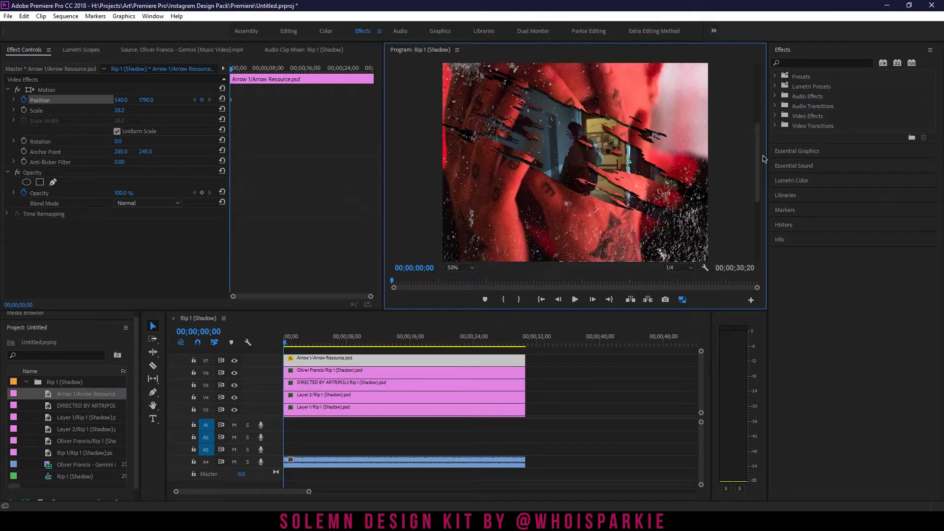
pyautogui.moveTo(759, 163); pyautogui.dragTo(751, 232)
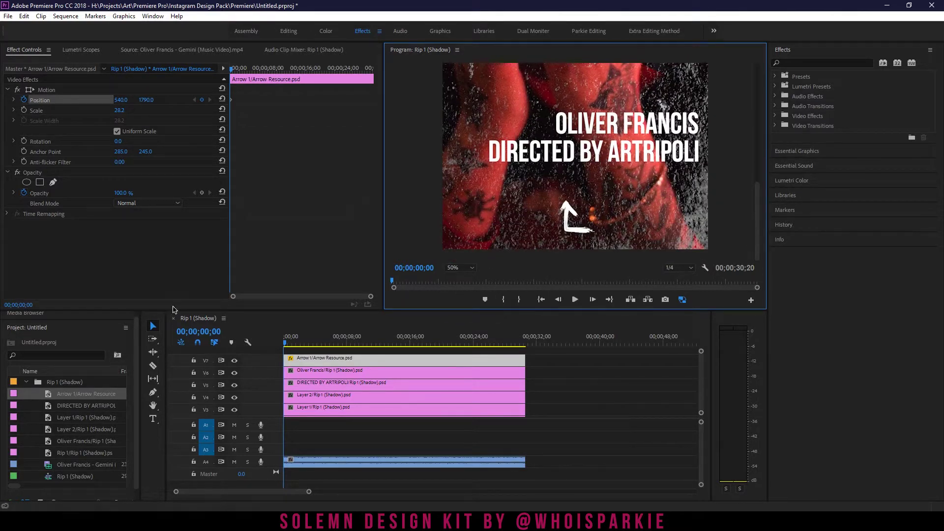
pyautogui.click(461, 269)
pyautogui.click(475, 340)
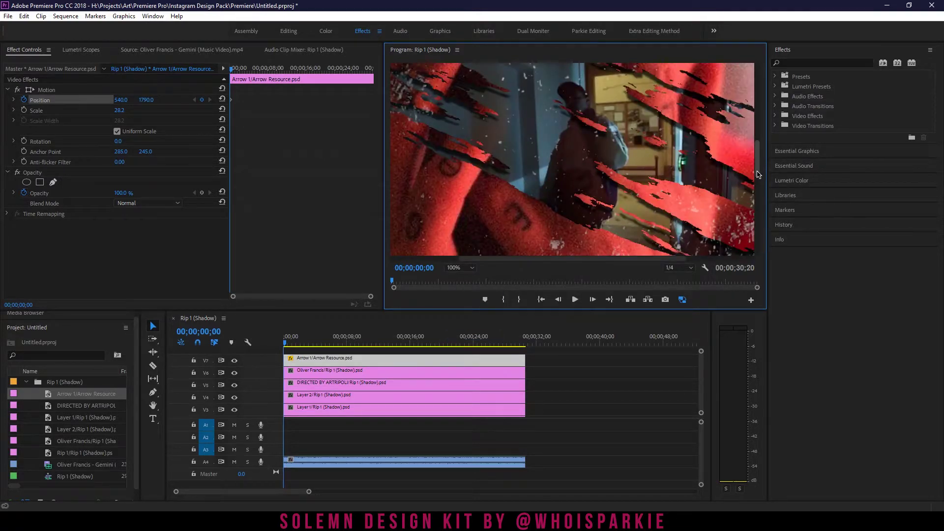
pyautogui.moveTo(759, 160); pyautogui.dragTo(765, 255)
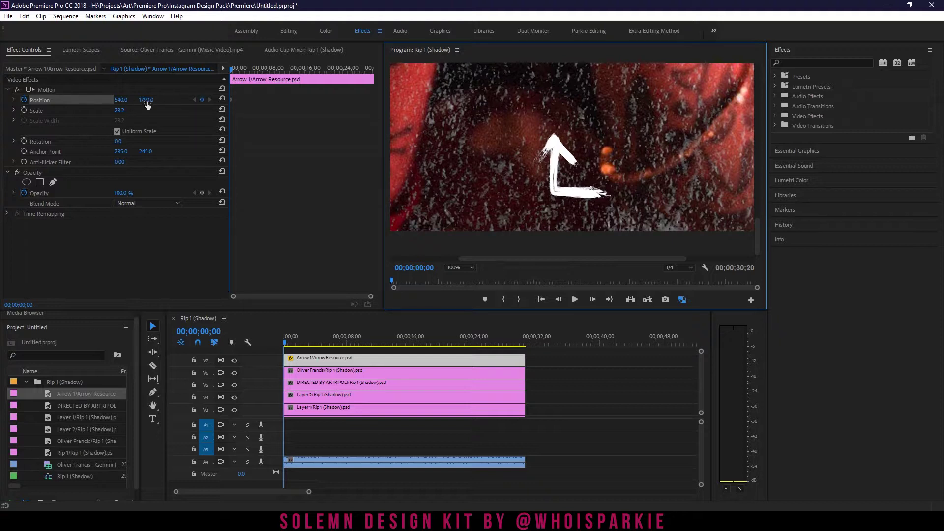
pyautogui.click(279, 350)
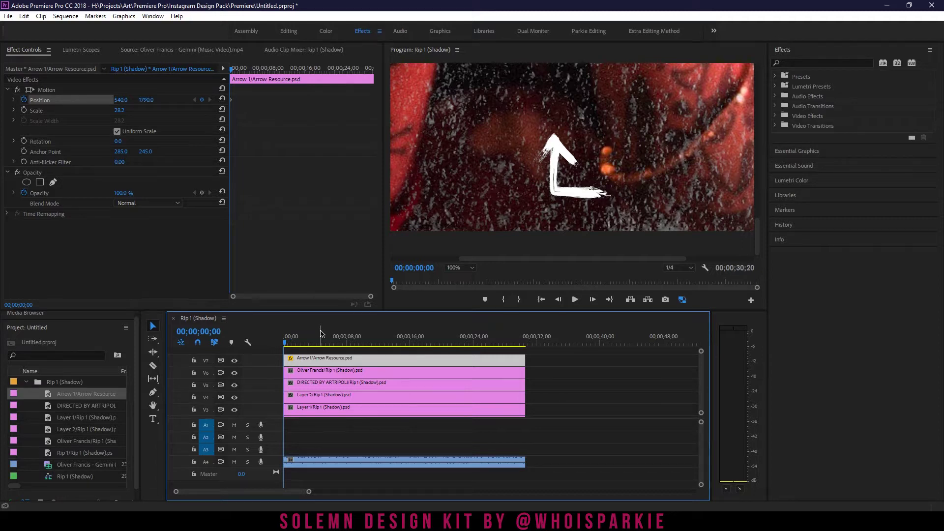
pyautogui.press('space')
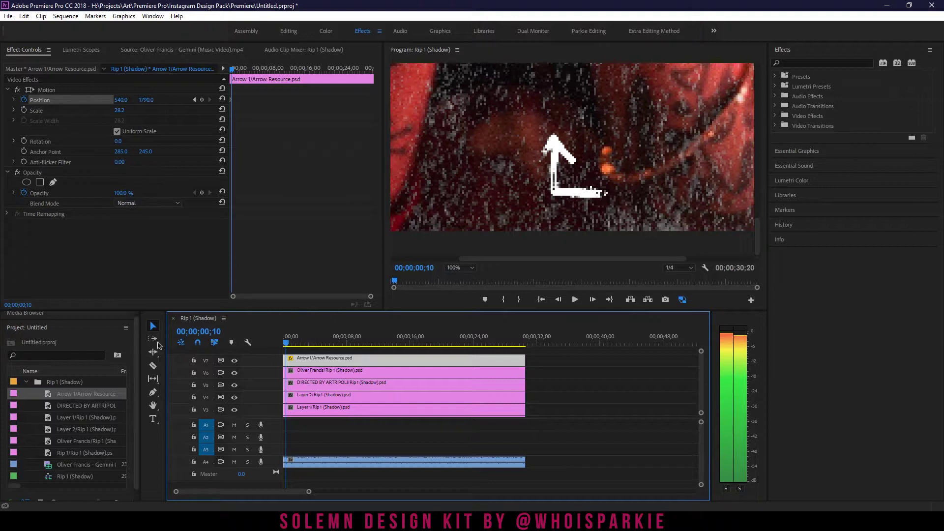
pyautogui.press('space')
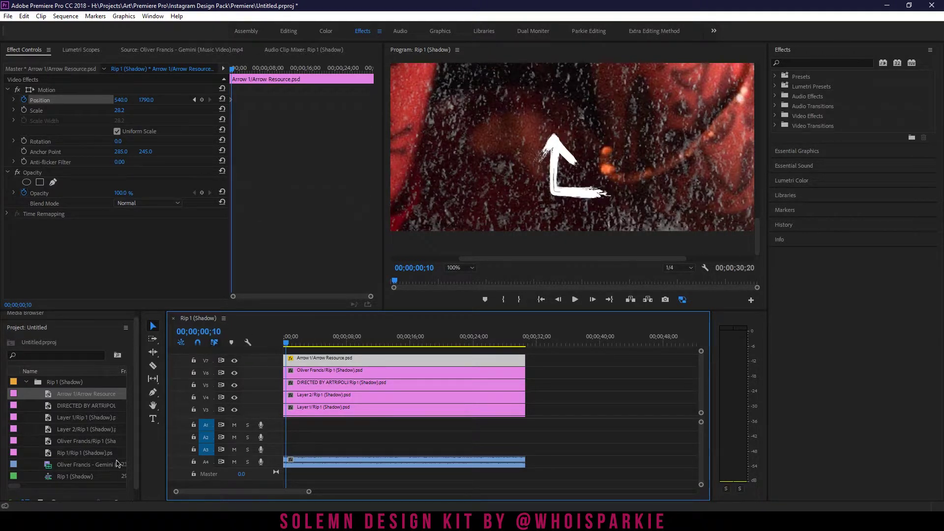
pyautogui.click(146, 99)
pyautogui.moveTo(146, 100); pyautogui.dragTo(78, 100)
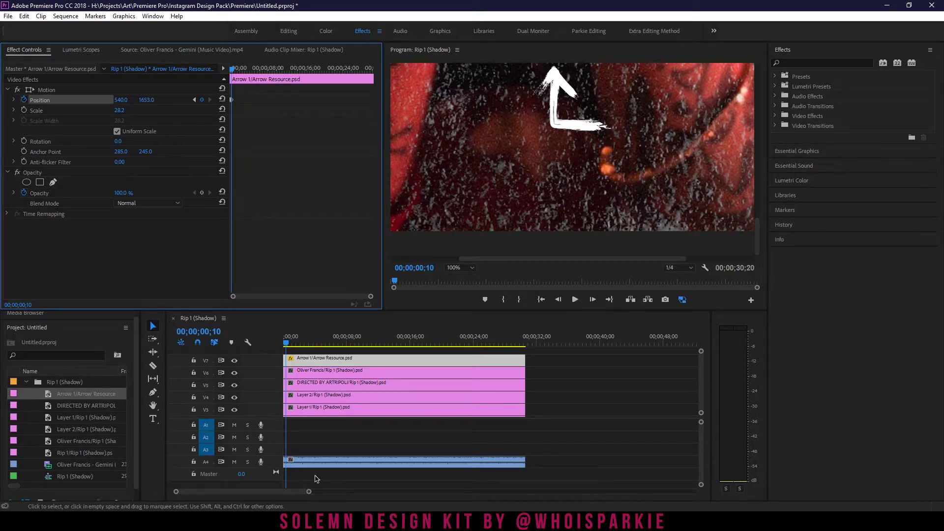
# Add a Position keyframe at 00:00:00:20 that brings the arrow back down to vertical position 1790
pyautogui.click(287, 346)
pyautogui.press('Right')
pyautogui.press('Right')
pyautogui.press('Right')
pyautogui.press('Right')
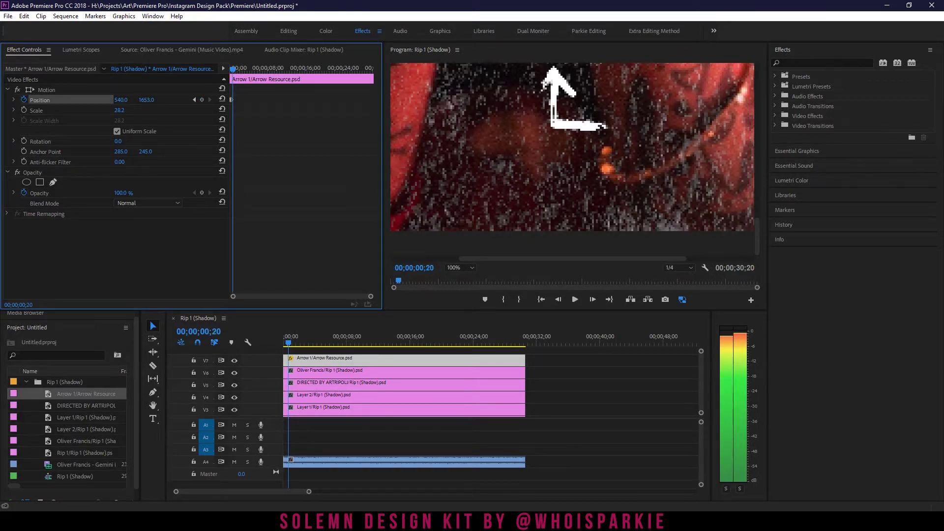
pyautogui.click(146, 99)
pyautogui.write('1790')
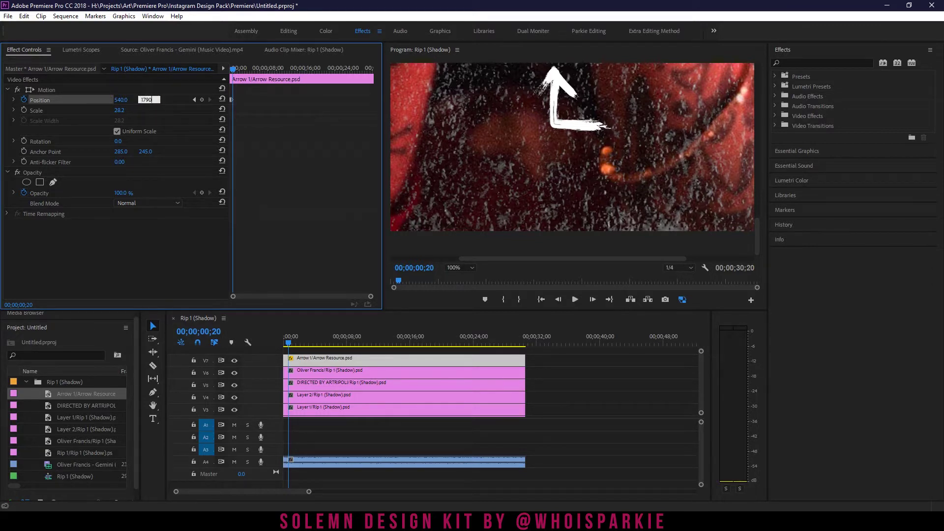
pyautogui.press('Return')
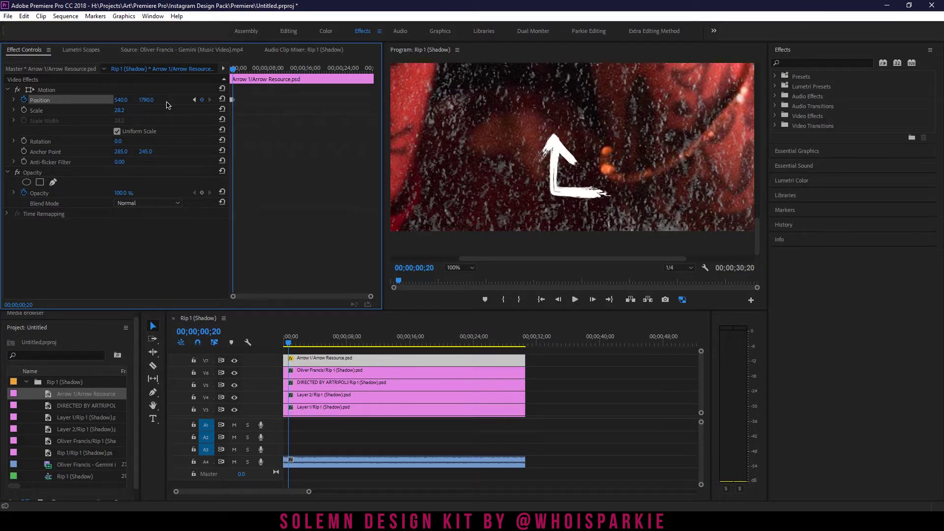
# Play the arrow's up-and-down motion from the start of the sequence
pyautogui.click(289, 344)
pyautogui.moveTo(288, 345); pyautogui.dragTo(280, 346)
pyautogui.press('space')
pyautogui.press('space')
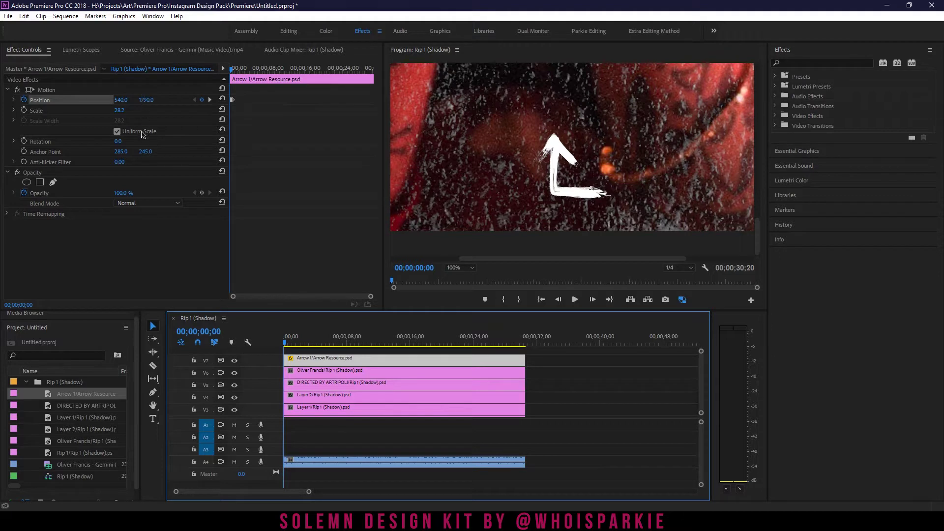
# Lower the arrow to a vertical position of about 1720 at the 00:00:00:10 keyframe and step through the Position keyframes
pyautogui.click(246, 106)
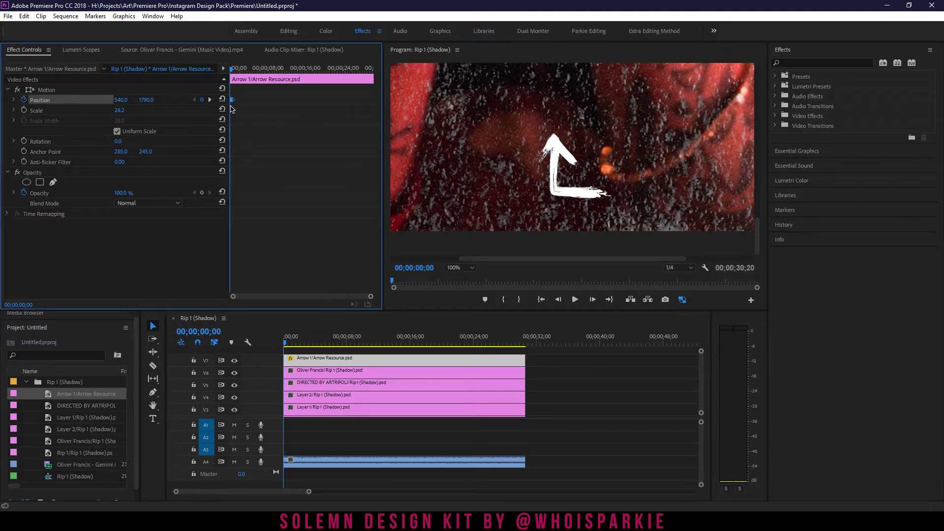
pyautogui.click(210, 100)
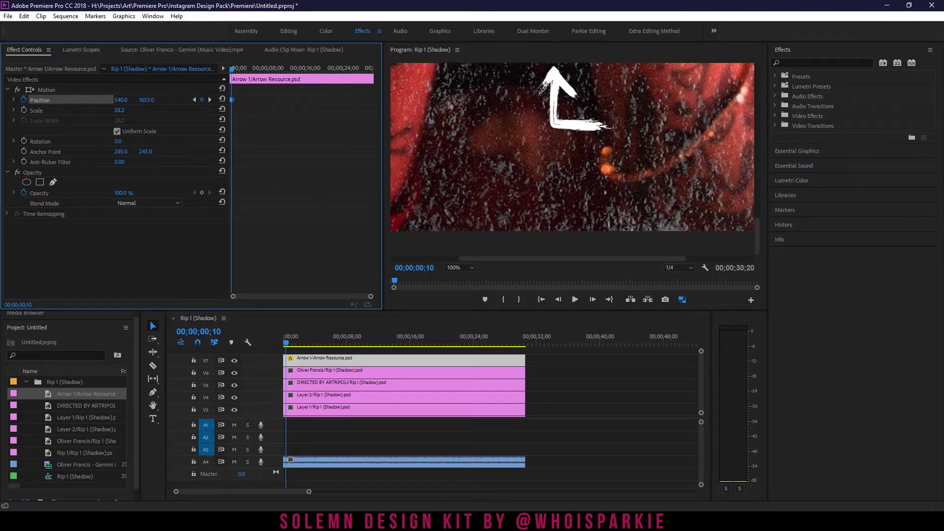
pyautogui.moveTo(146, 100); pyautogui.dragTo(179, 100)
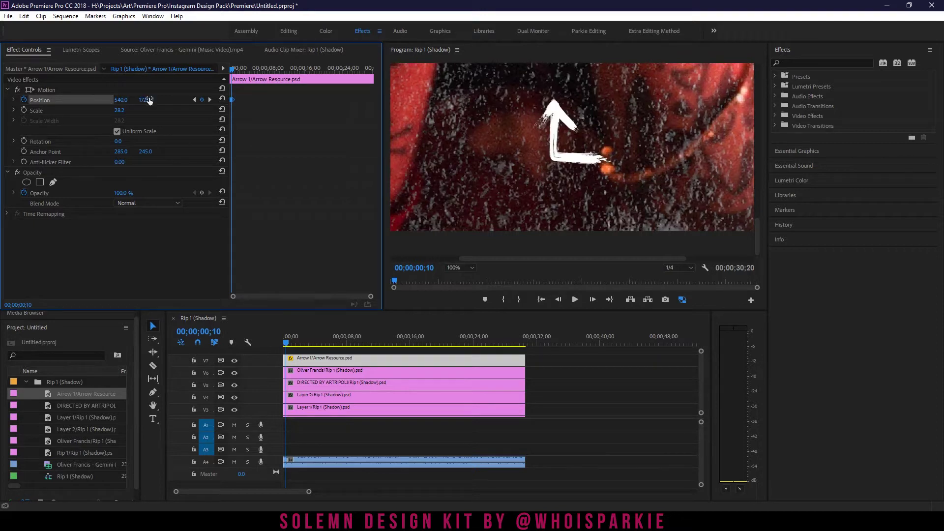
pyautogui.click(210, 101)
pyautogui.click(195, 102)
pyautogui.click(195, 102)
pyautogui.click(210, 100)
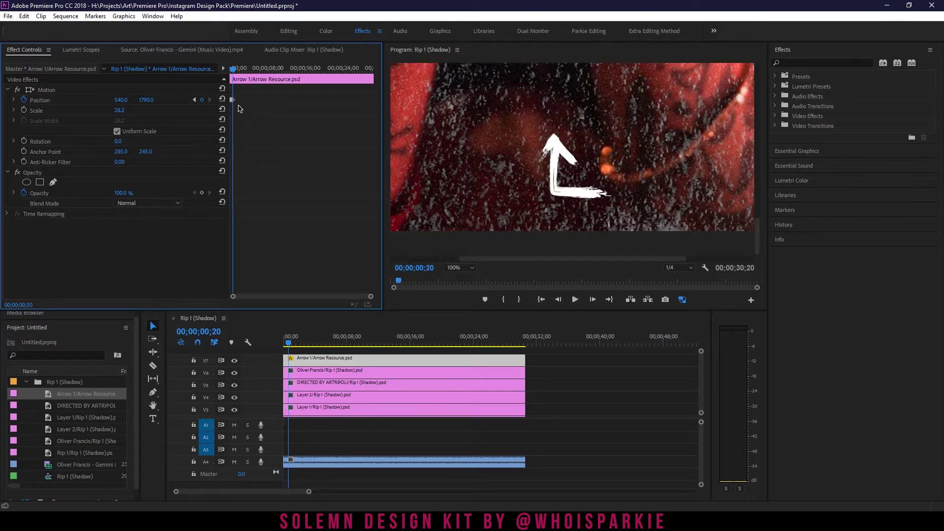
# Set the temporal interpolation of the arrow's first Position keyframe to Ease Out and of the second and third to Ease In
pyautogui.moveTo(371, 298); pyautogui.dragTo(318, 300)
pyautogui.moveTo(293, 89); pyautogui.dragTo(231, 111)
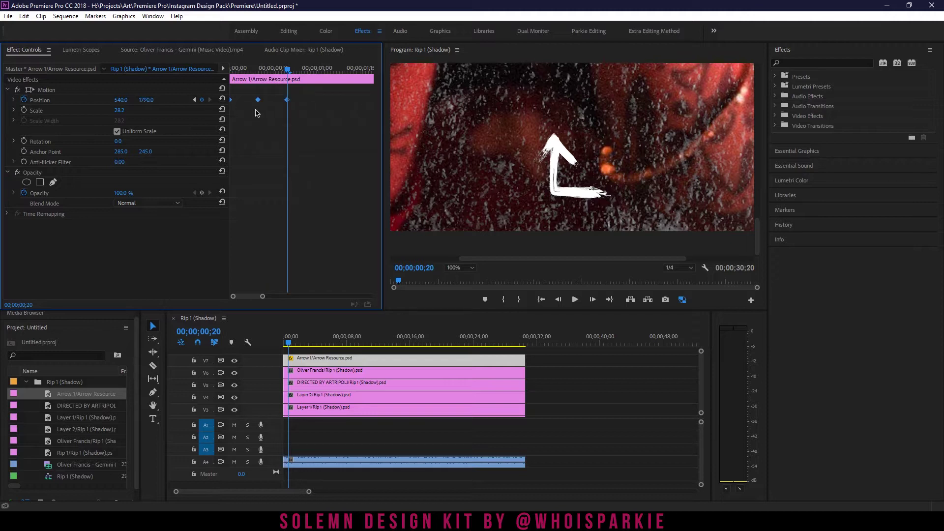
pyautogui.rightClick(232, 101)
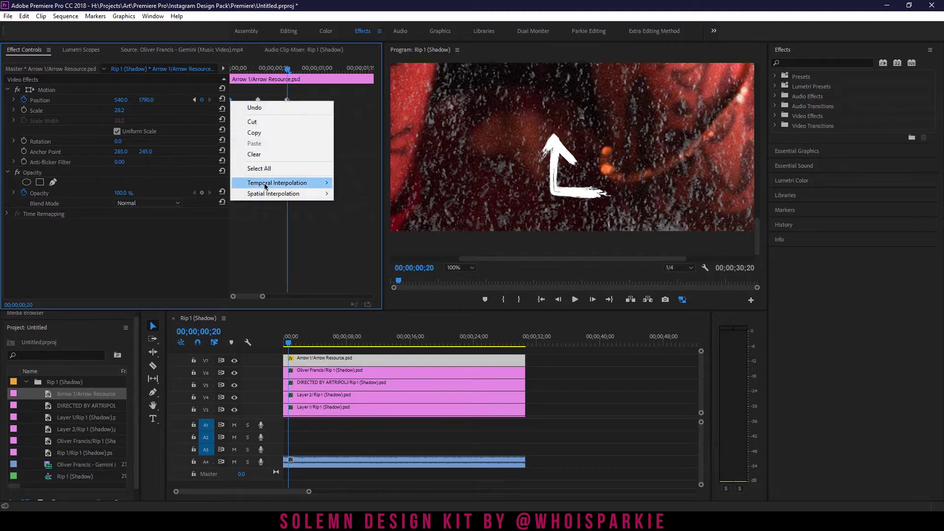
pyautogui.moveTo(275, 183)
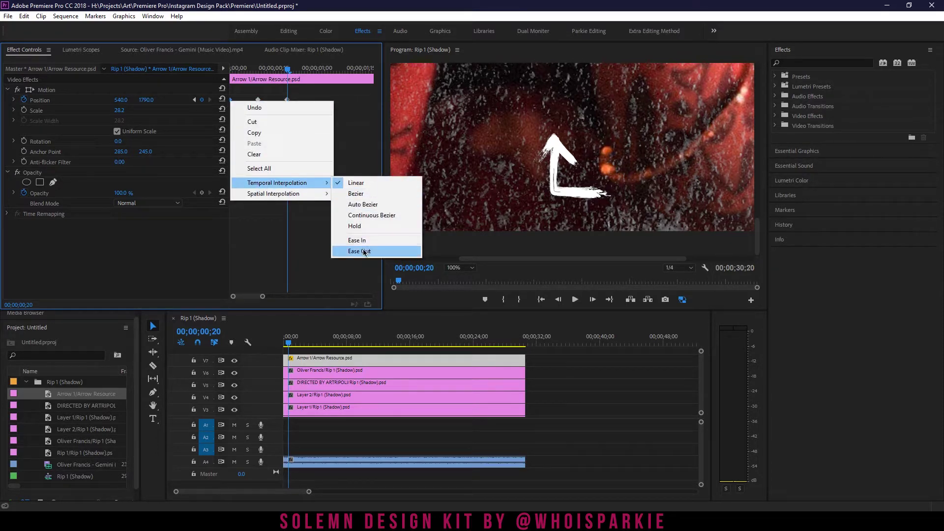
pyautogui.click(365, 251)
pyautogui.rightClick(258, 99)
pyautogui.moveTo(343, 182)
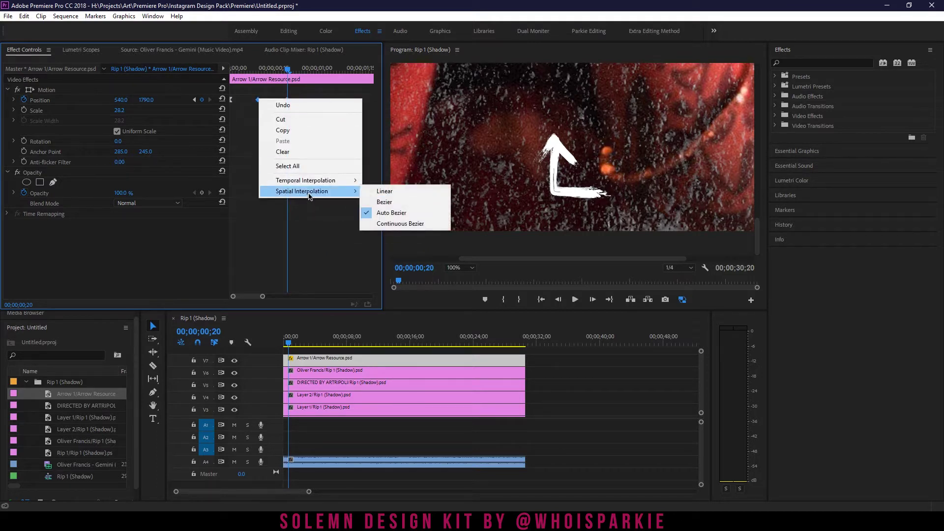
pyautogui.click(442, 239)
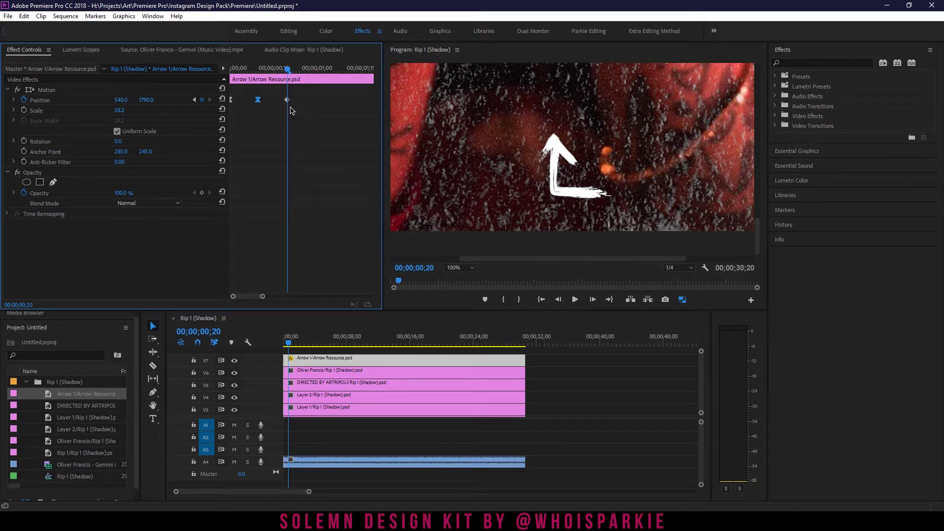
pyautogui.rightClick(287, 101)
pyautogui.moveTo(354, 183)
pyautogui.click(416, 239)
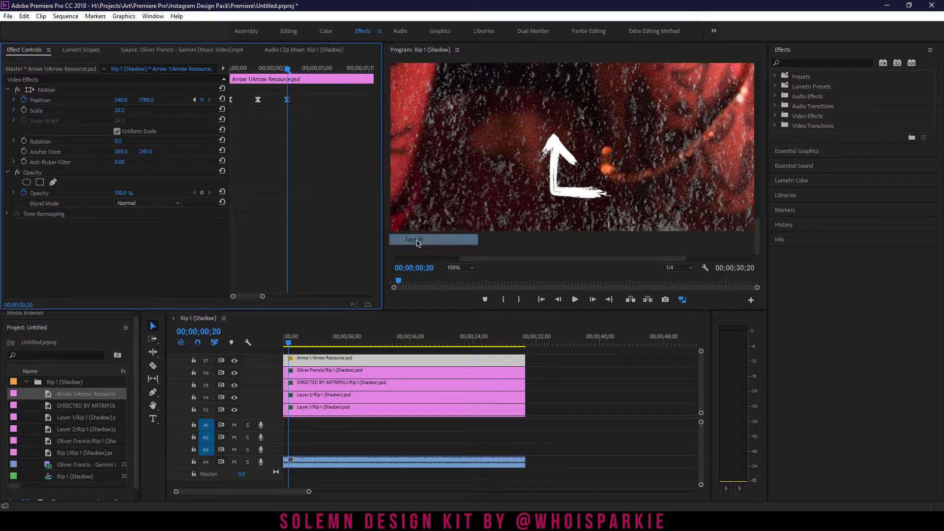
# Preview the eased arrow motion from the start and trim the Arrow 1 clip on V7 to end at 00:00:01:00
pyautogui.moveTo(287, 71); pyautogui.dragTo(152, 75)
pyautogui.press('space')
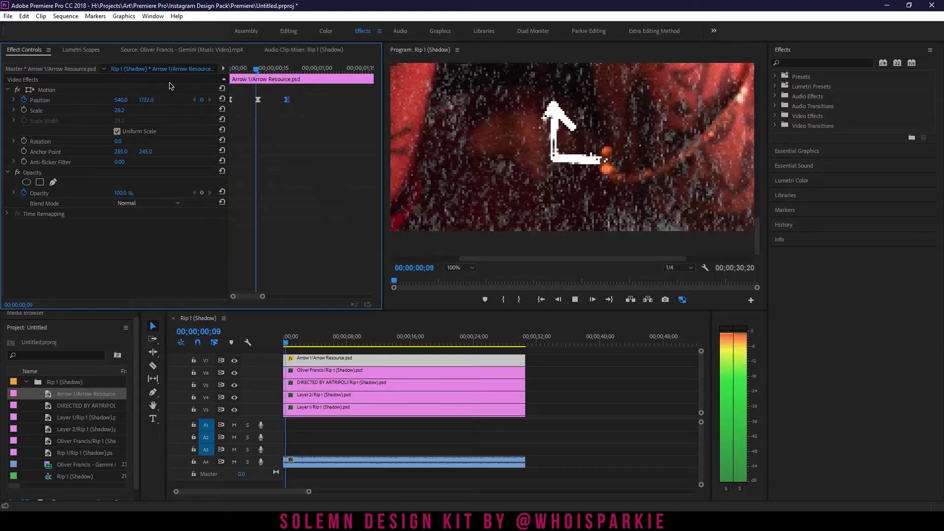
pyautogui.press('space')
pyautogui.moveTo(294, 70)
pyautogui.mouseDown()
pyautogui.moveTo(268, 73)
pyautogui.moveTo(289, 76)
pyautogui.mouseUp()
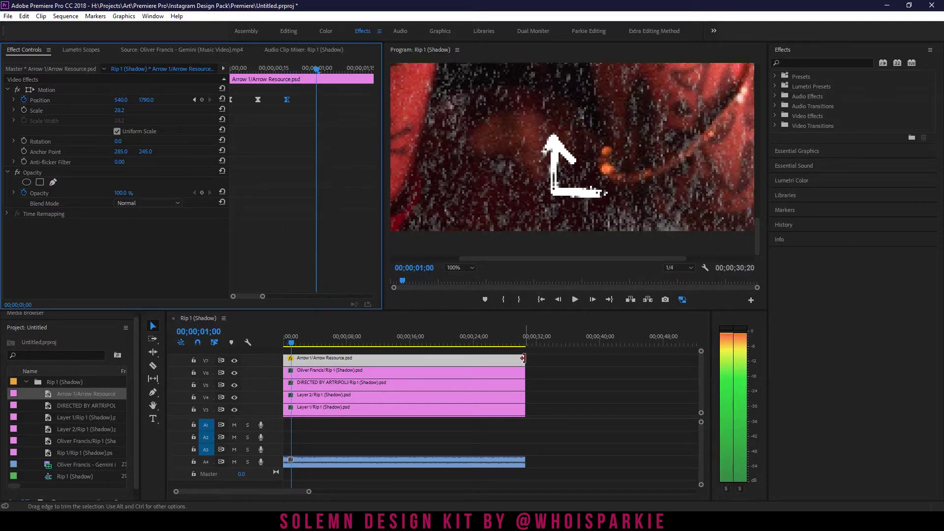
pyautogui.moveTo(523, 358); pyautogui.dragTo(290, 360)
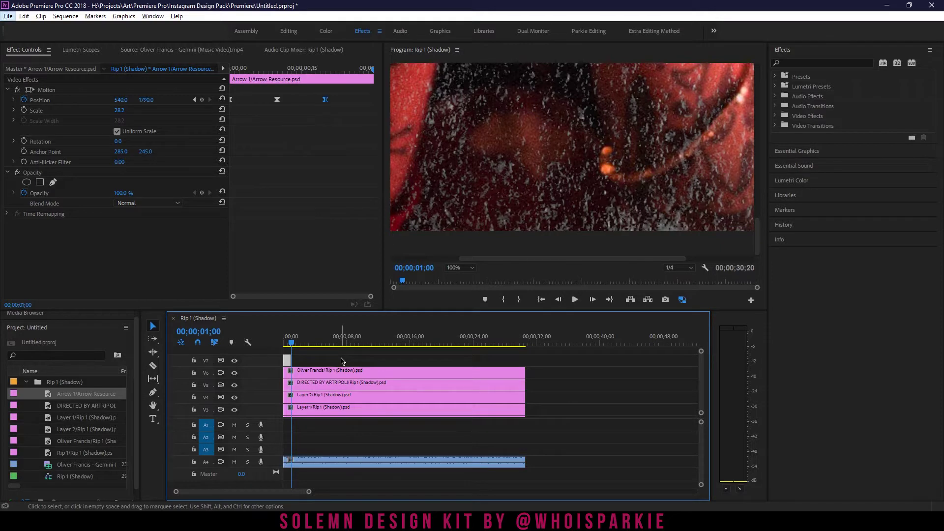
# Make three copies of the one-second arrow clip on V7 and line up all four clips end to end
pyautogui.scroll(6, 338, 369)
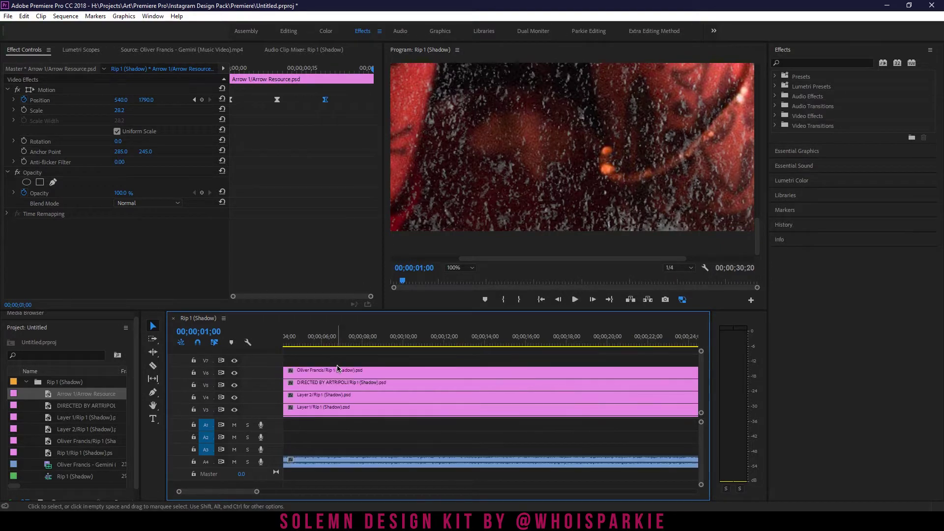
pyautogui.moveTo(211, 491); pyautogui.dragTo(182, 494)
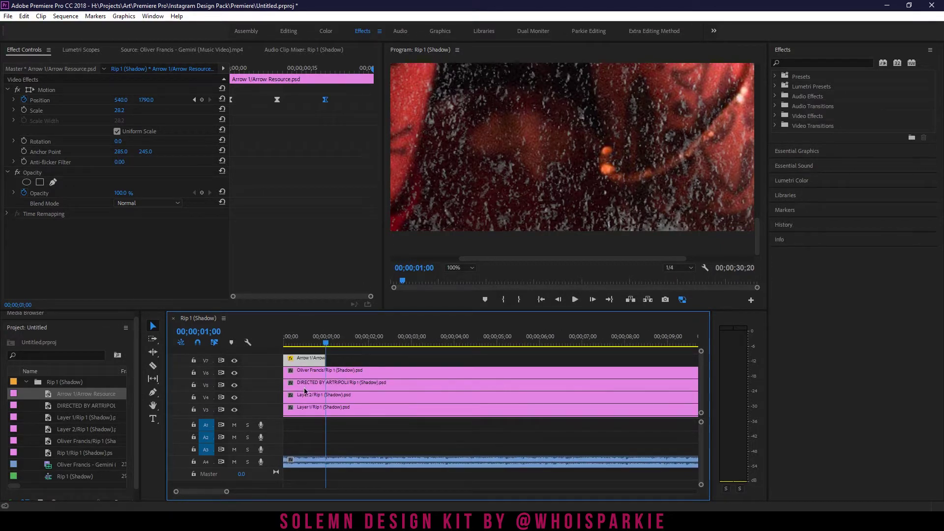
pyautogui.moveTo(303, 365); pyautogui.dragTo(497, 364)
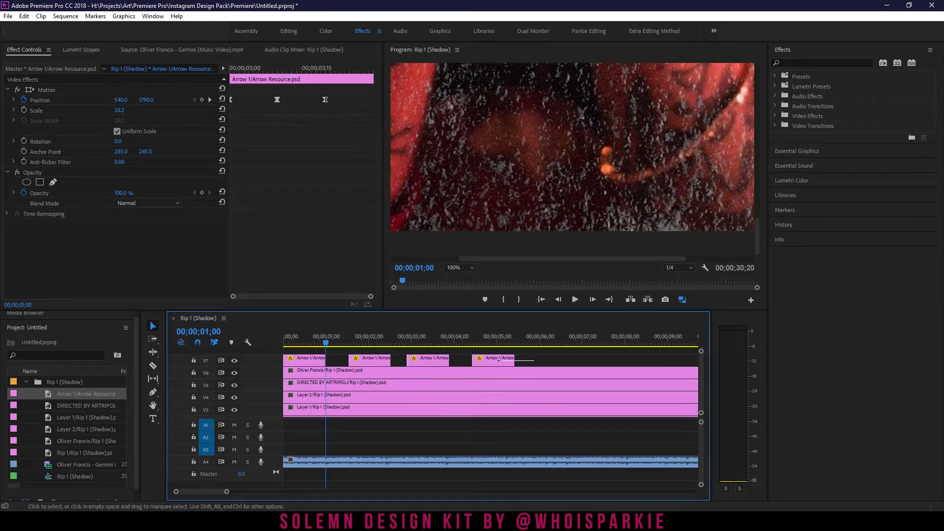
pyautogui.moveTo(381, 365); pyautogui.dragTo(351, 363)
pyautogui.click(421, 362)
pyautogui.moveTo(421, 364); pyautogui.dragTo(388, 364)
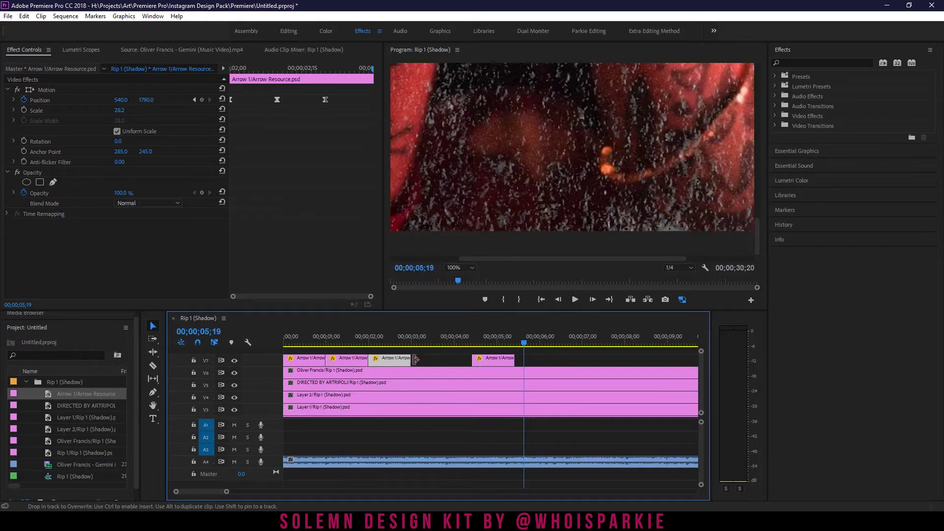
pyautogui.moveTo(482, 364)
pyautogui.mouseDown()
pyautogui.moveTo(298, 364)
pyautogui.moveTo(497, 363)
pyautogui.mouseUp()
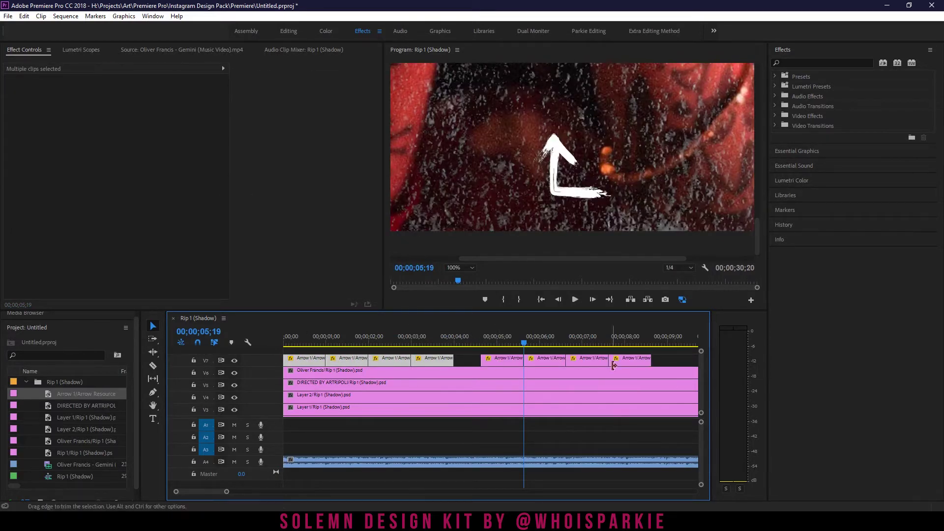
# Keep duplicating the row of arrow clips on V7 and closing the gaps until sixteen clips run back to back
pyautogui.moveTo(663, 360); pyautogui.dragTo(493, 364)
pyautogui.moveTo(491, 364); pyautogui.dragTo(465, 364)
pyautogui.moveTo(646, 365); pyautogui.dragTo(307, 363)
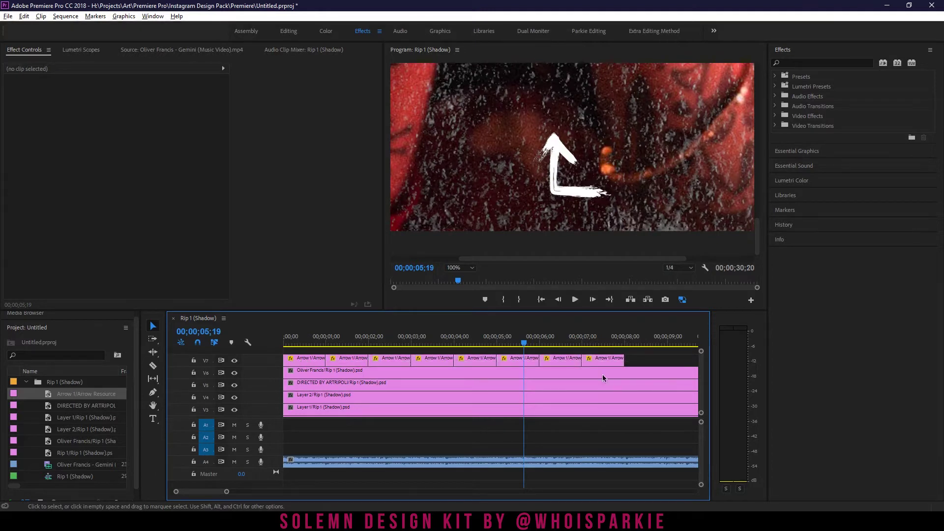
pyautogui.moveTo(625, 356); pyautogui.dragTo(666, 366)
pyautogui.scroll(-2, 654, 369)
pyautogui.scroll(2, 658, 372)
pyautogui.scroll(-2, 663, 374)
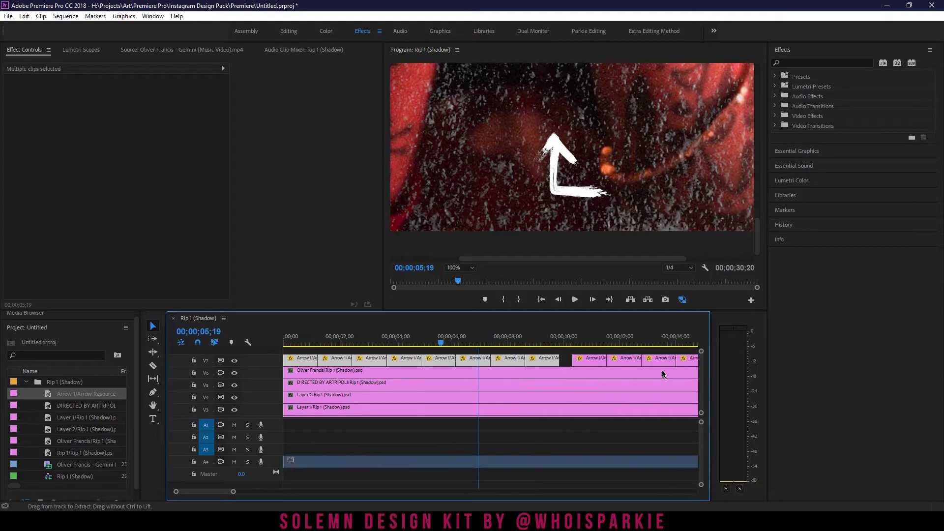
pyautogui.scroll(-2, 663, 374)
pyautogui.moveTo(594, 361); pyautogui.dragTo(441, 363)
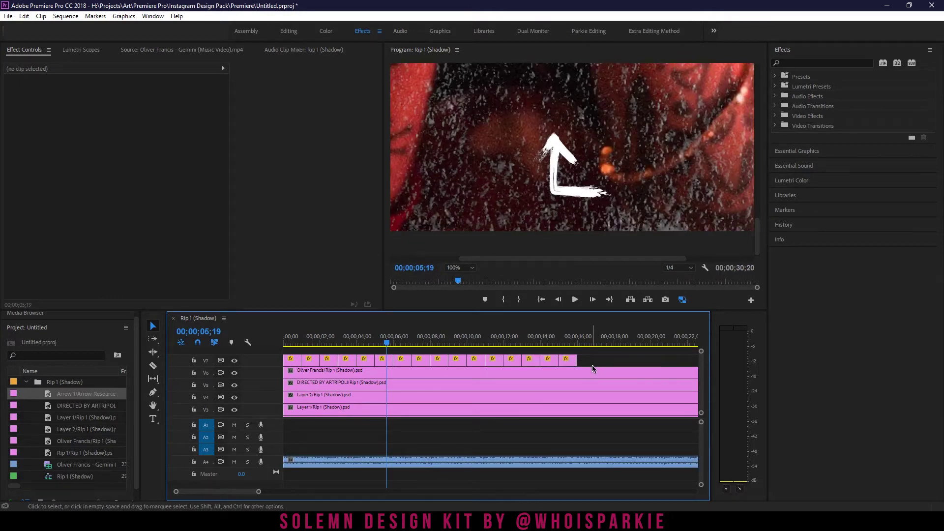
# Duplicate all sixteen arrow clips on V7 and butt the copies against the end of the existing row
pyautogui.scroll(-2, 501, 371)
pyautogui.scroll(2, 500, 371)
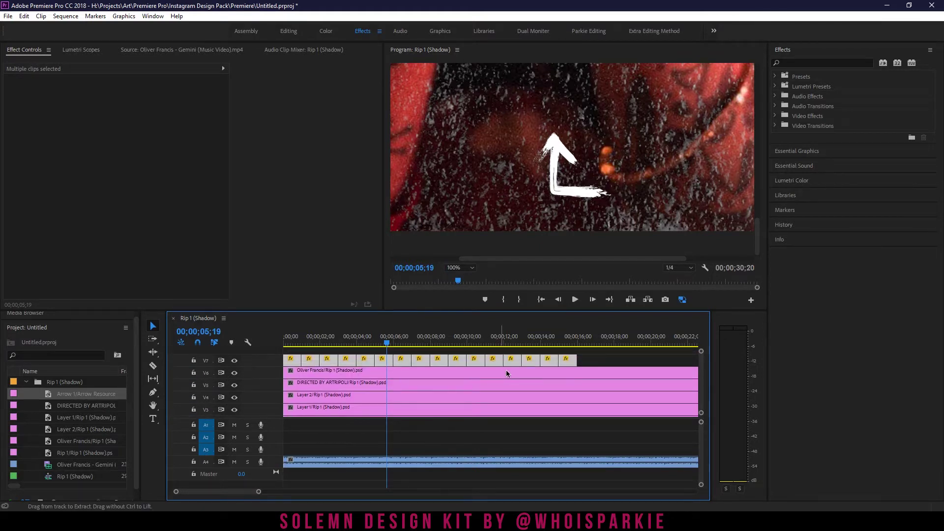
pyautogui.scroll(-2, 506, 372)
pyautogui.moveTo(489, 362)
pyautogui.mouseDown()
pyautogui.moveTo(261, 353)
pyautogui.moveTo(507, 361)
pyautogui.moveTo(494, 361)
pyautogui.mouseUp()
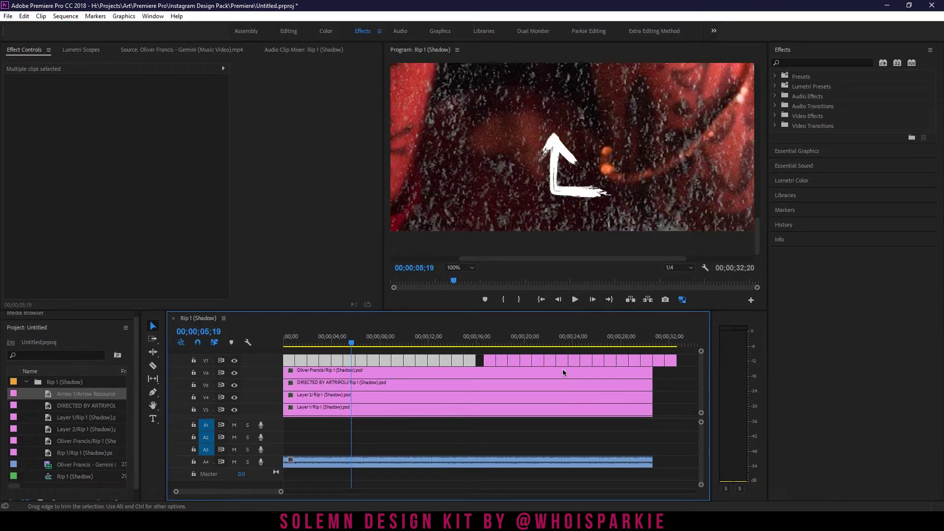
pyautogui.moveTo(691, 370); pyautogui.dragTo(485, 360)
# Delete the surplus arrow clip on V7 and trim the last one to the end of the design layers
pyautogui.click(684, 363)
pyautogui.click(677, 377)
pyautogui.click(664, 364)
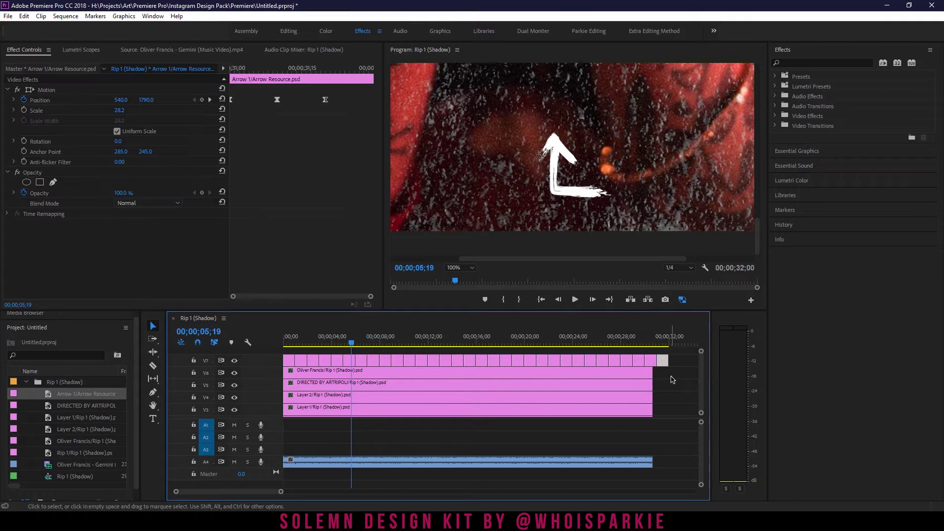
pyautogui.press('Delete')
pyautogui.moveTo(653, 361); pyautogui.dragTo(649, 361)
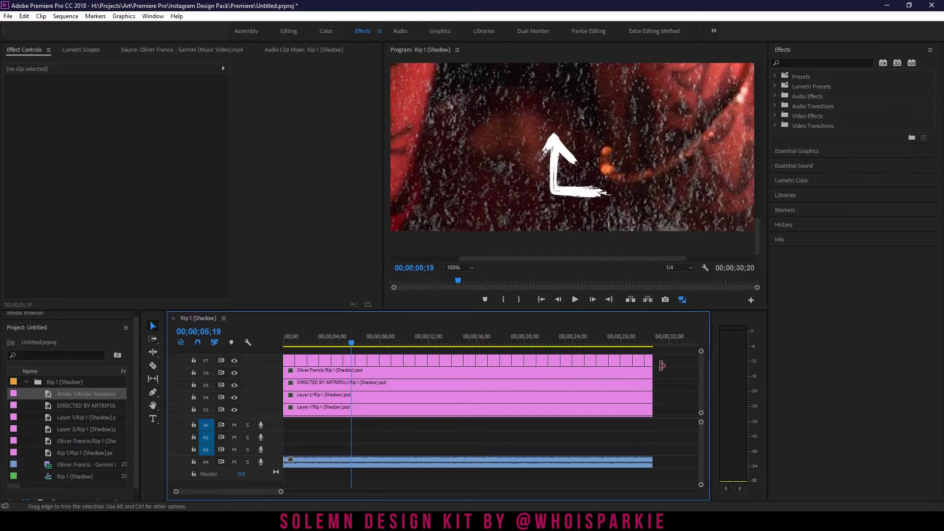
# Fit the whole frame in the program preview and play the story from the start to check the looping arrow
pyautogui.scroll(-1, 652, 390)
pyautogui.scroll(-1, 647, 386)
pyautogui.scroll(2, 648, 386)
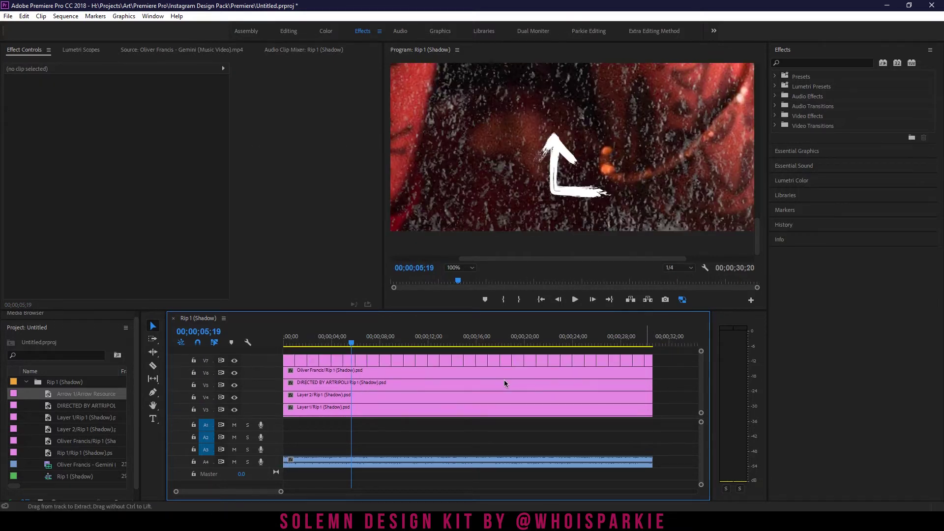
pyautogui.scroll(-4, 506, 384)
pyautogui.click(460, 267)
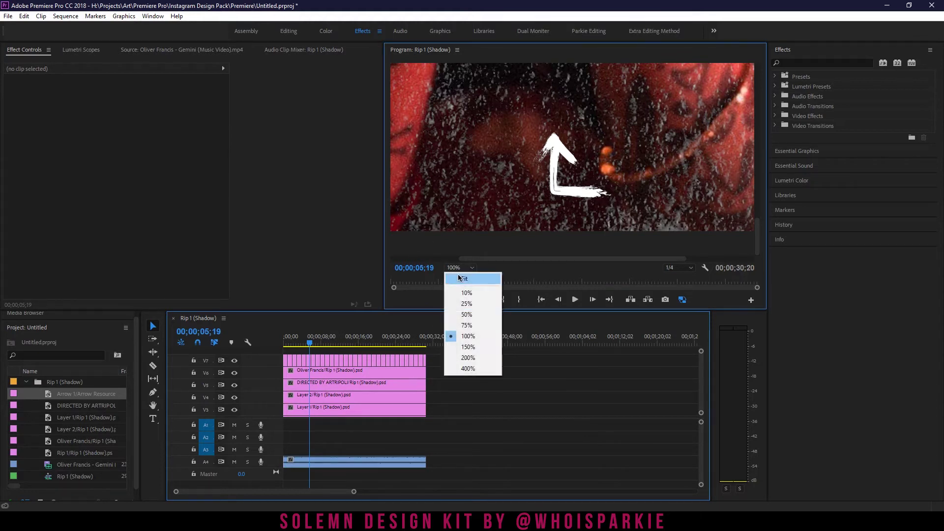
pyautogui.click(455, 275)
pyautogui.press('Home')
pyautogui.press('space')
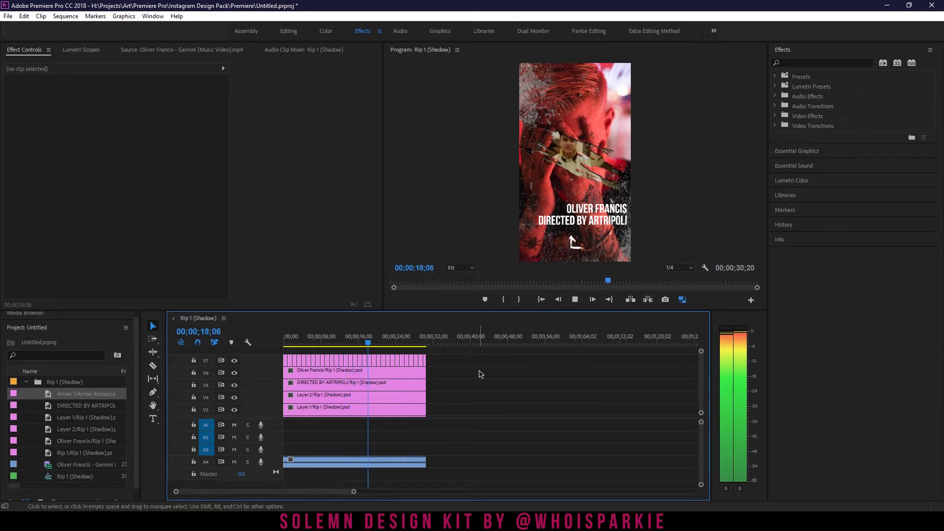
pyautogui.press('space')
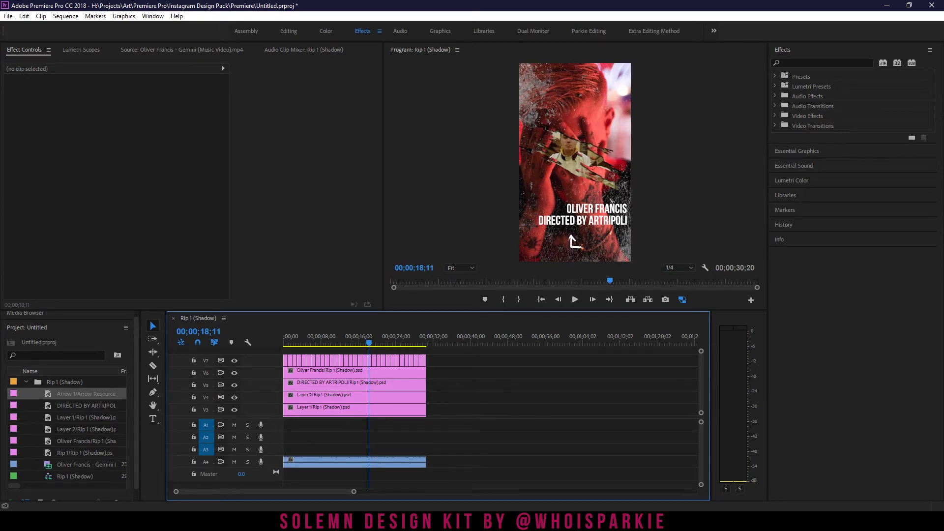
# Switch to File Explorer and open Example (Water Bubbles Bigger).psd from the IG Video Template's Example folder in Photoshop
pyautogui.click(51, 486)
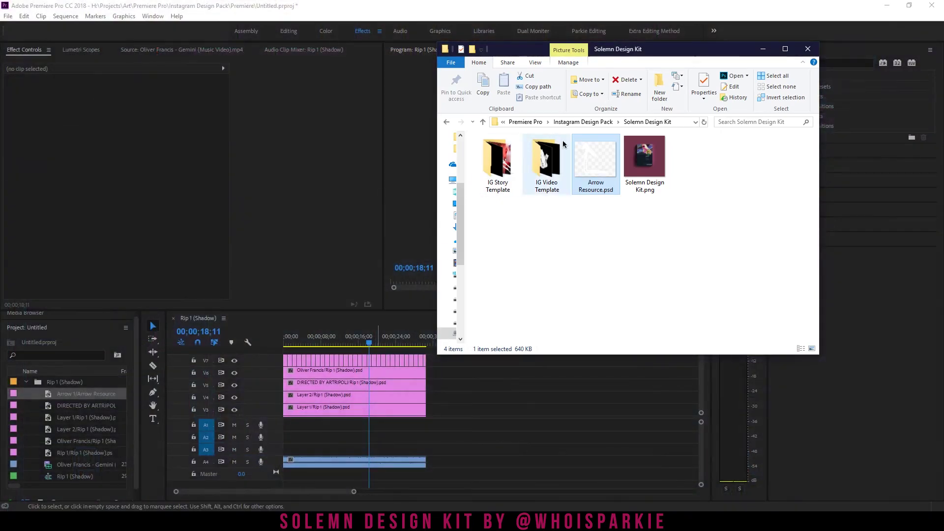
pyautogui.click(545, 177)
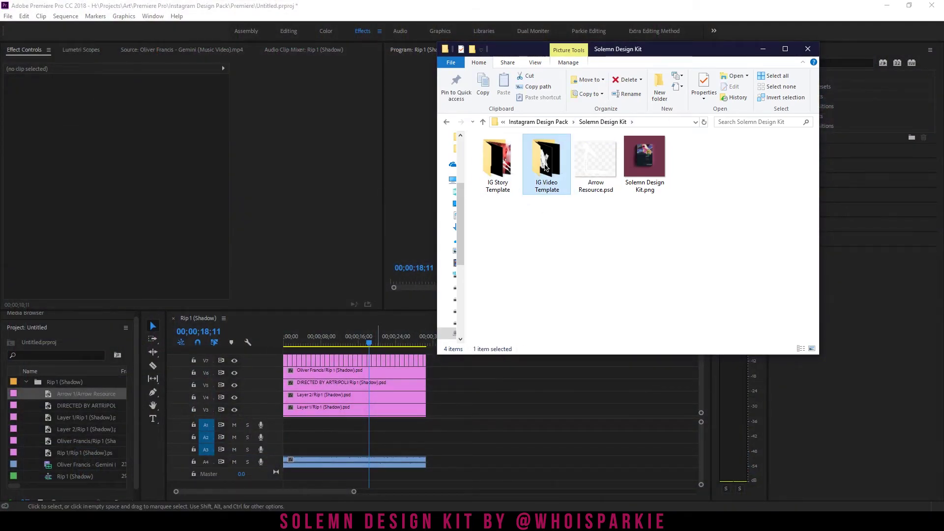
pyautogui.doubleClick(545, 167)
pyautogui.moveTo(783, 288); pyautogui.dragTo(467, 139)
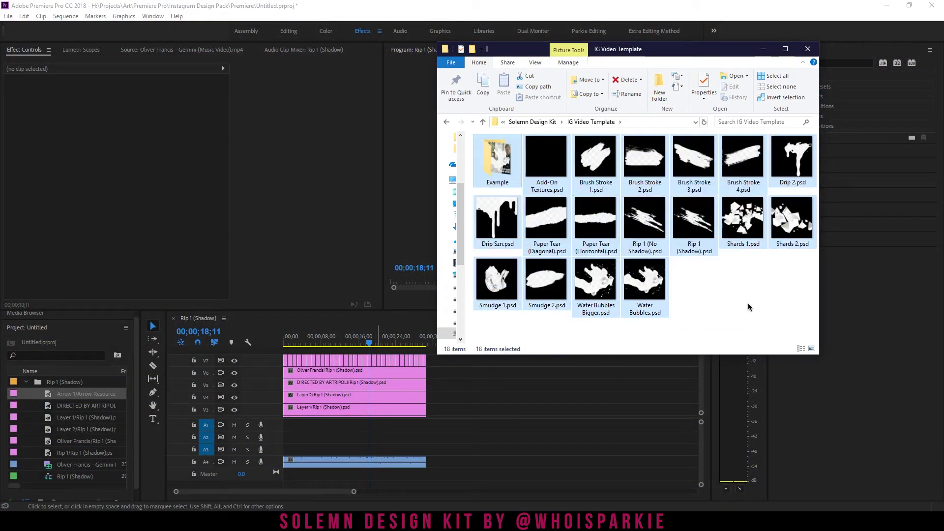
pyautogui.click(498, 163)
pyautogui.doubleClick(497, 162)
pyautogui.click(492, 197)
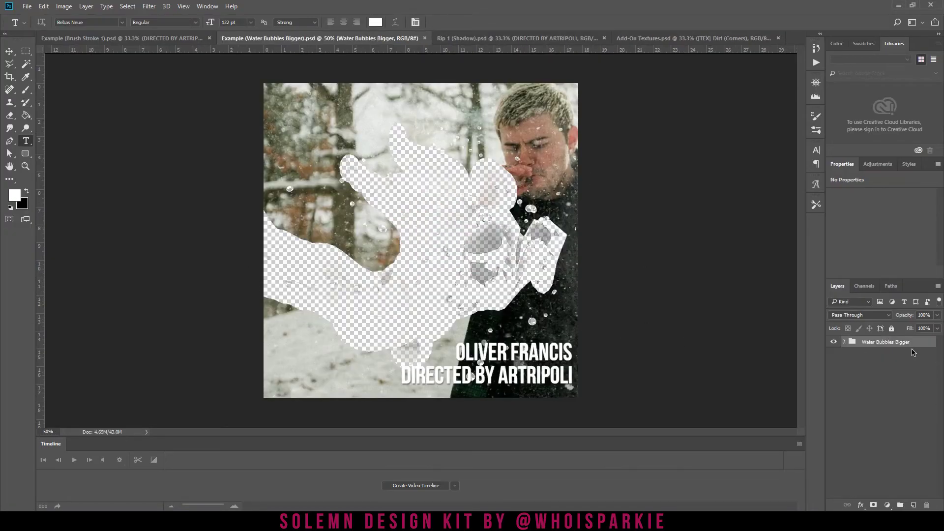
# Expand the Water Bubbles Bigger group and preview its clipped photos one at a time, leaving only Layer 2 of them visible
pyautogui.click(845, 342)
pyautogui.scroll(-3, 886, 393)
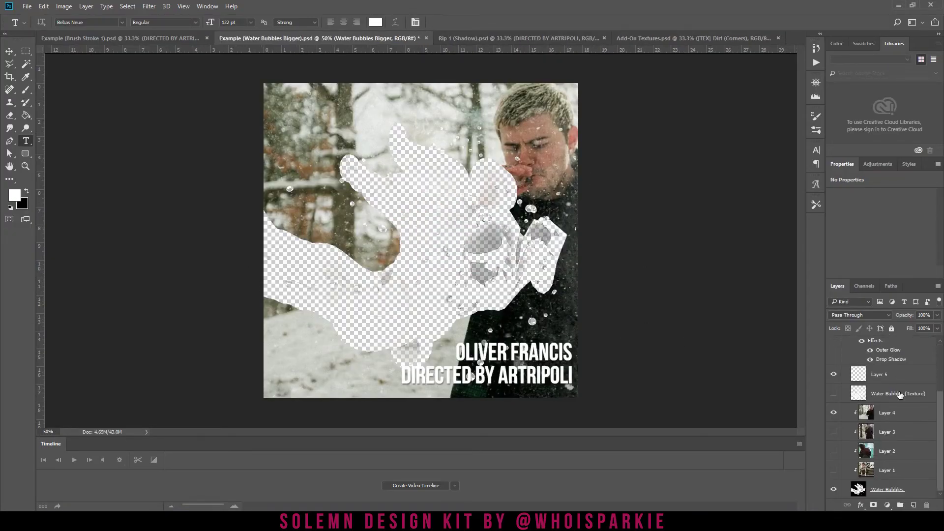
pyautogui.click(833, 412)
pyautogui.click(833, 431)
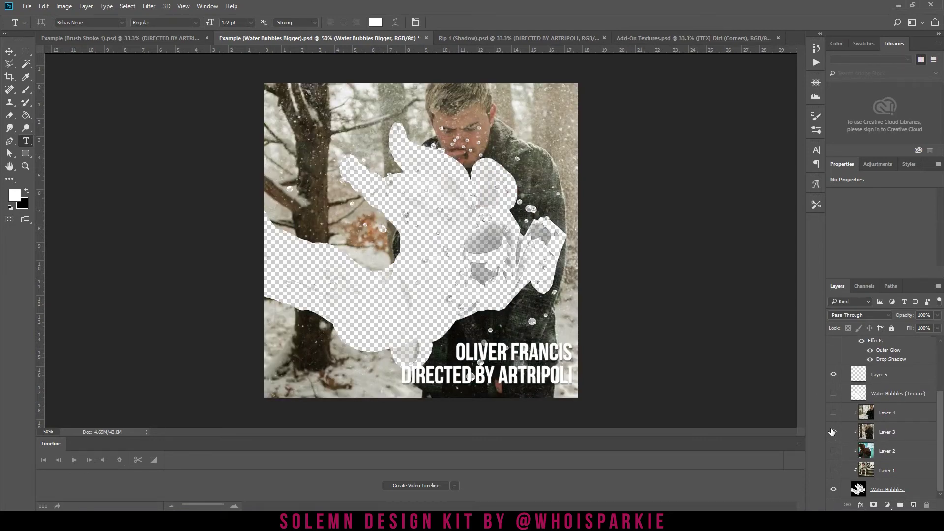
pyautogui.click(833, 431)
pyautogui.click(833, 451)
pyautogui.click(834, 451)
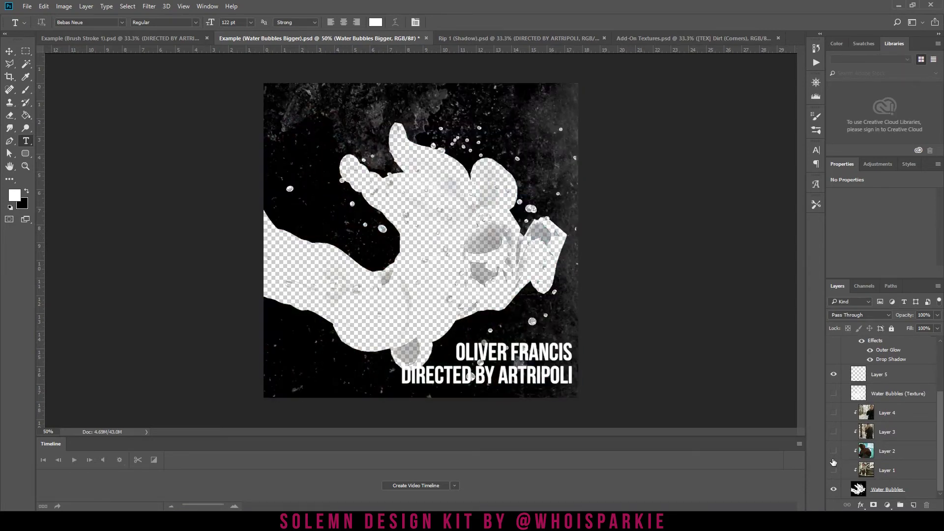
pyautogui.click(833, 470)
pyautogui.click(834, 471)
pyautogui.click(834, 451)
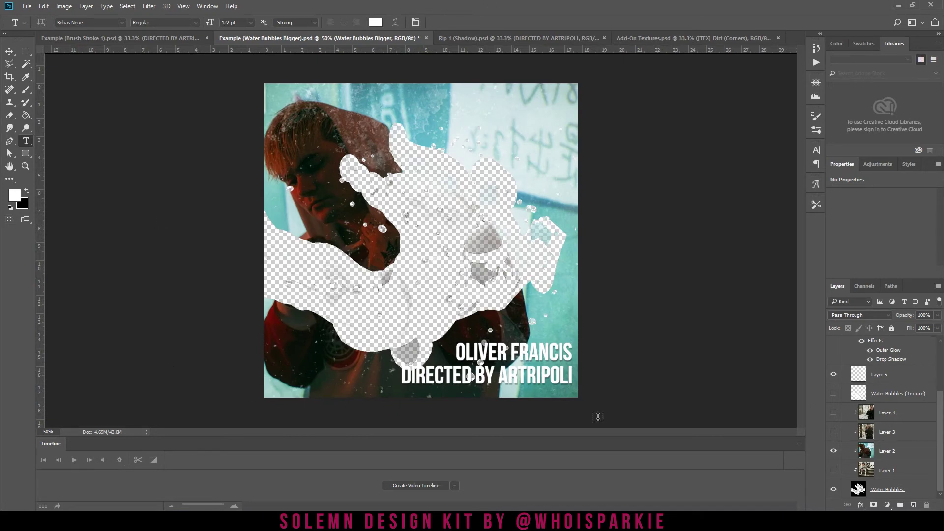
# Examine the group's text and clipped photo layers, selecting Layer 2 and the Water Bubbles base layer
pyautogui.click(891, 448)
pyautogui.scroll(4, 888, 394)
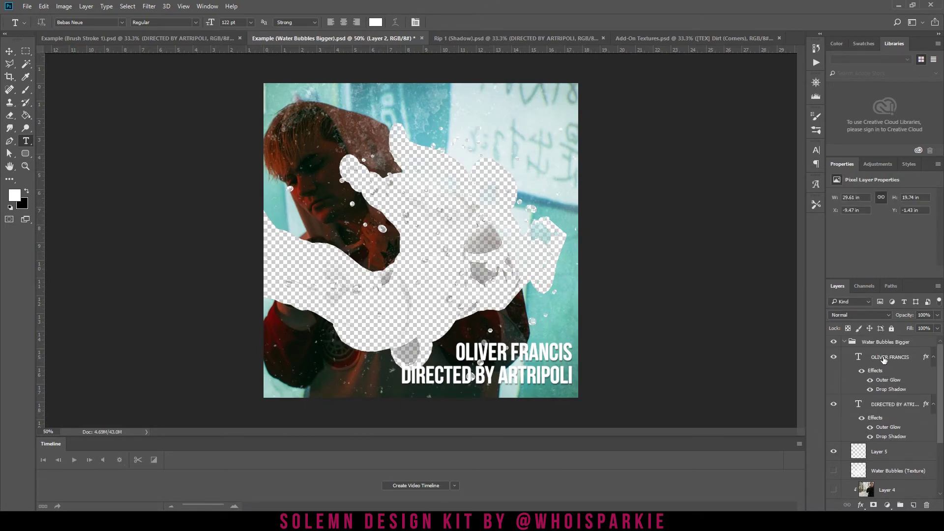
pyautogui.scroll(-4, 886, 433)
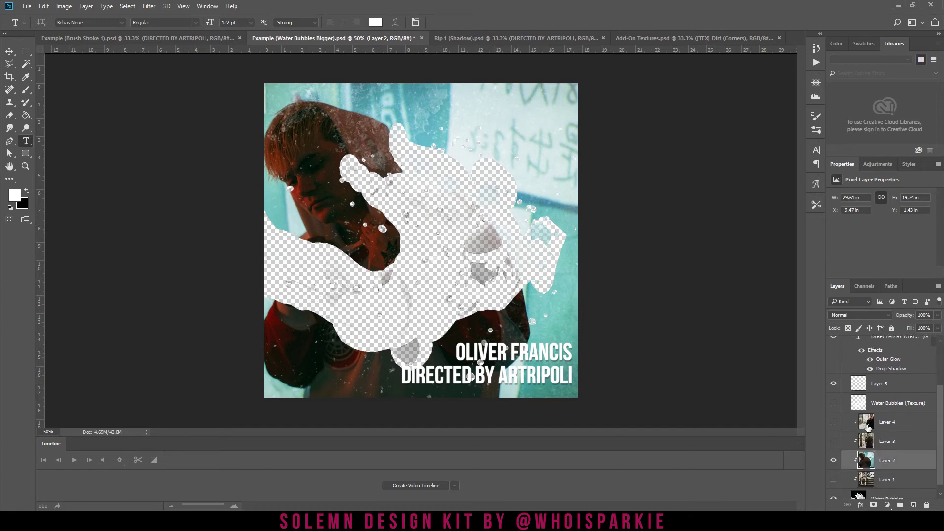
pyautogui.rightClick(886, 451)
pyautogui.click(904, 458)
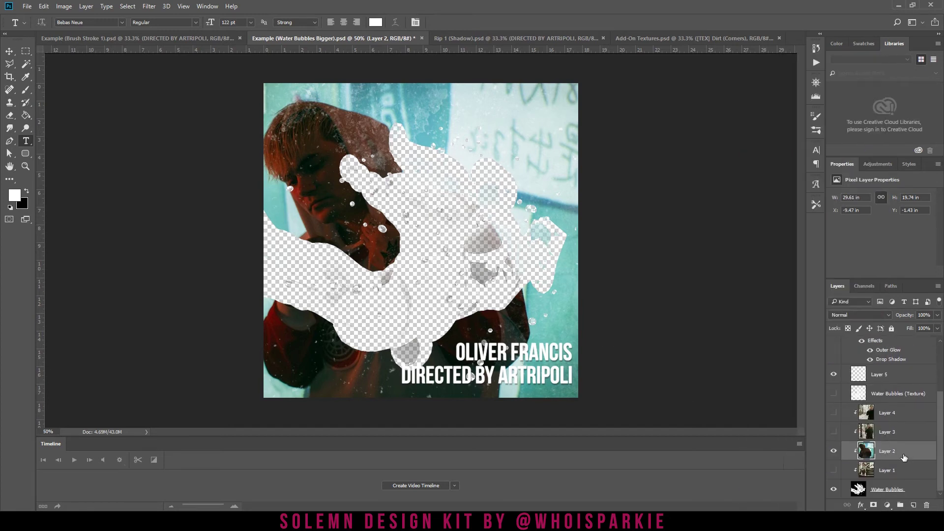
pyautogui.click(858, 489)
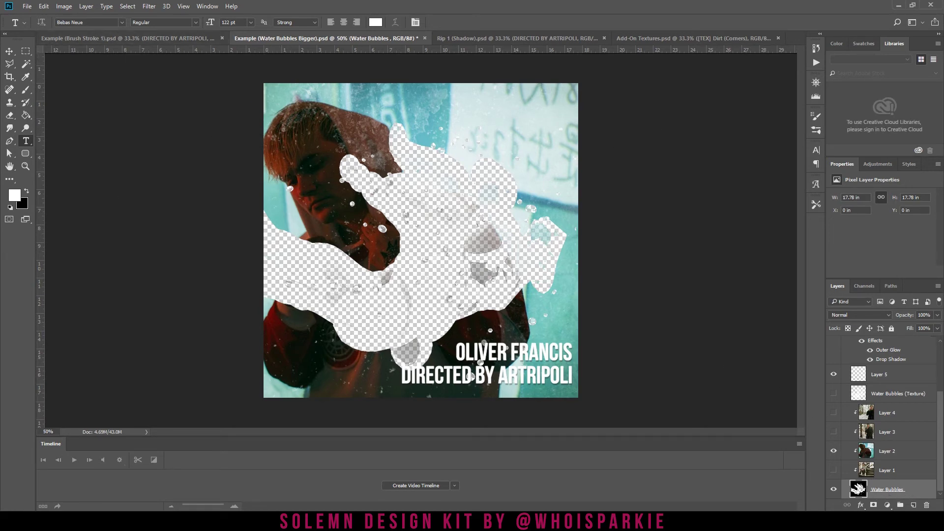
pyautogui.moveTo(59, 522)
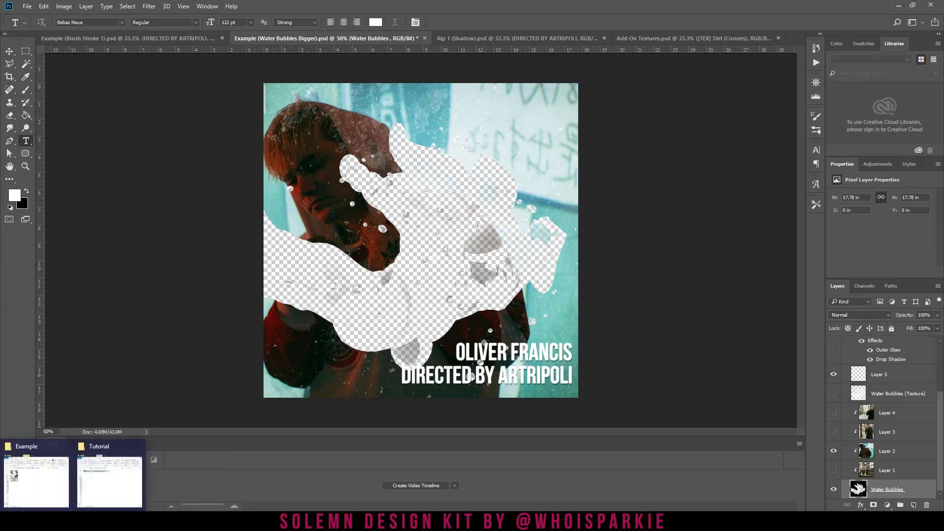
pyautogui.click(50, 498)
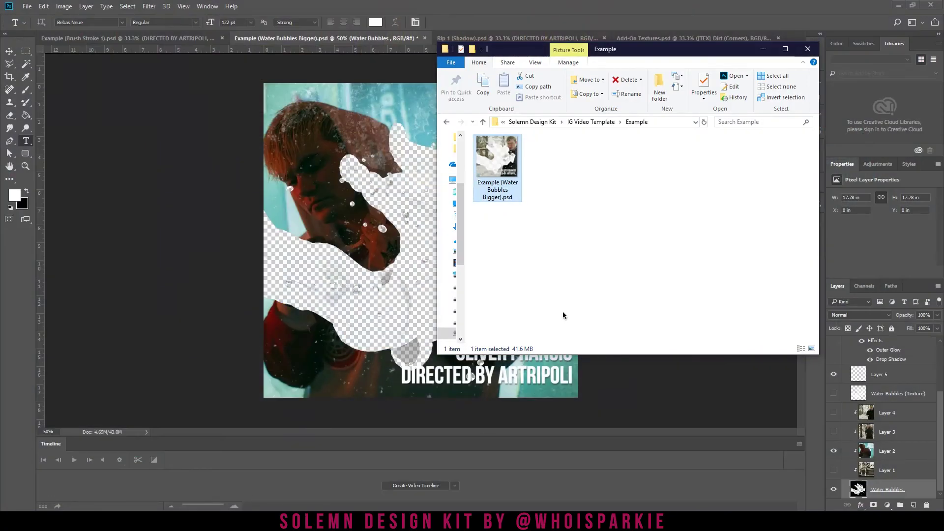
pyautogui.click(23, 333)
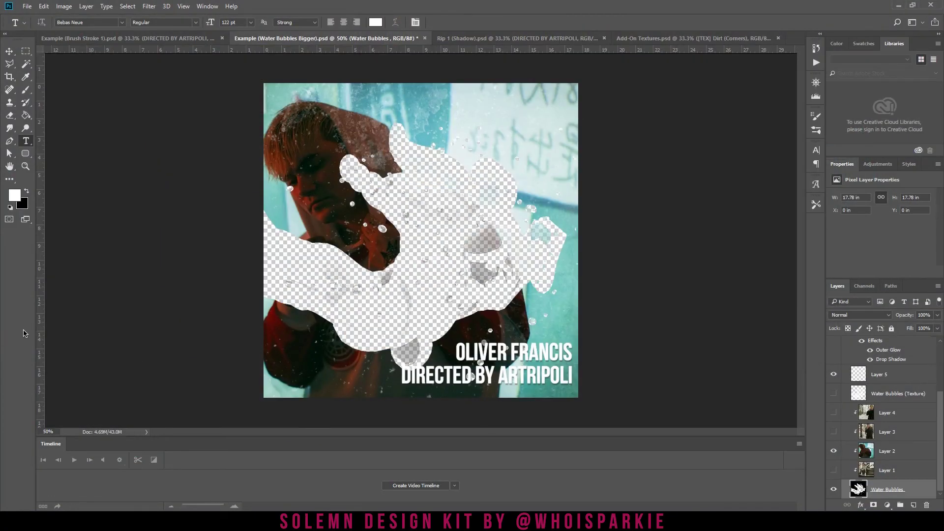